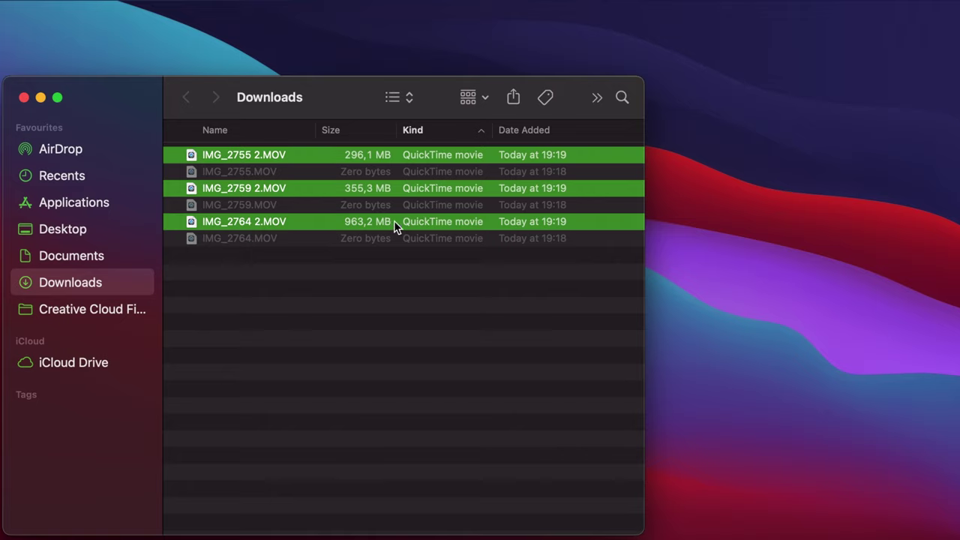
Move the three MOV clips from Downloads onto the desktop and create a new folder there
left_click_drag(395, 223, 827, 348)
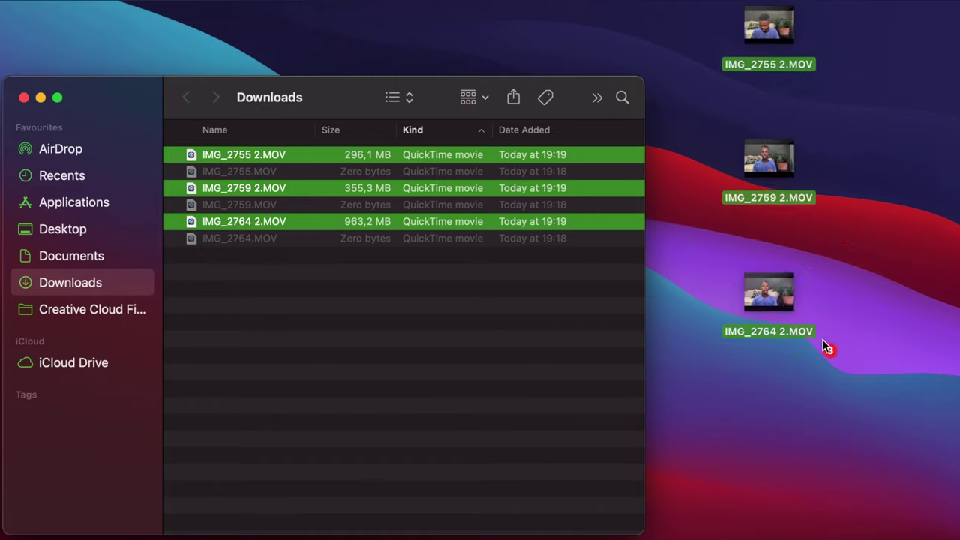
left_click(24, 99)
left_click(489, 282)
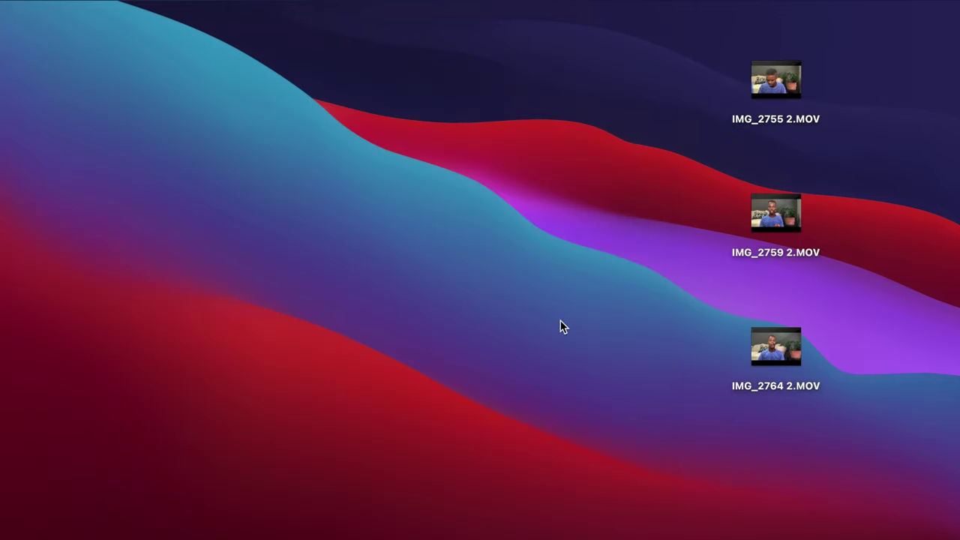
key("super+shift+n")
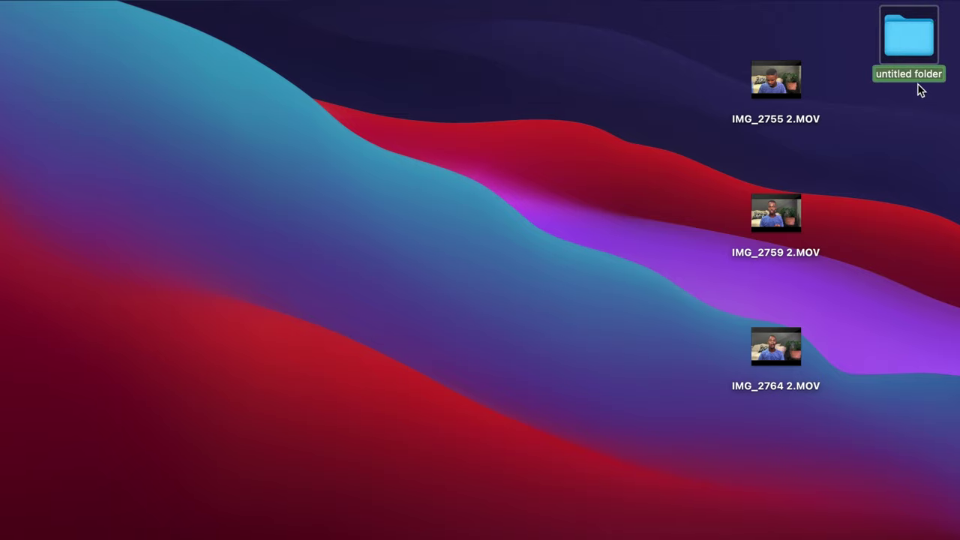
left_click(921, 90)
double_click(917, 75)
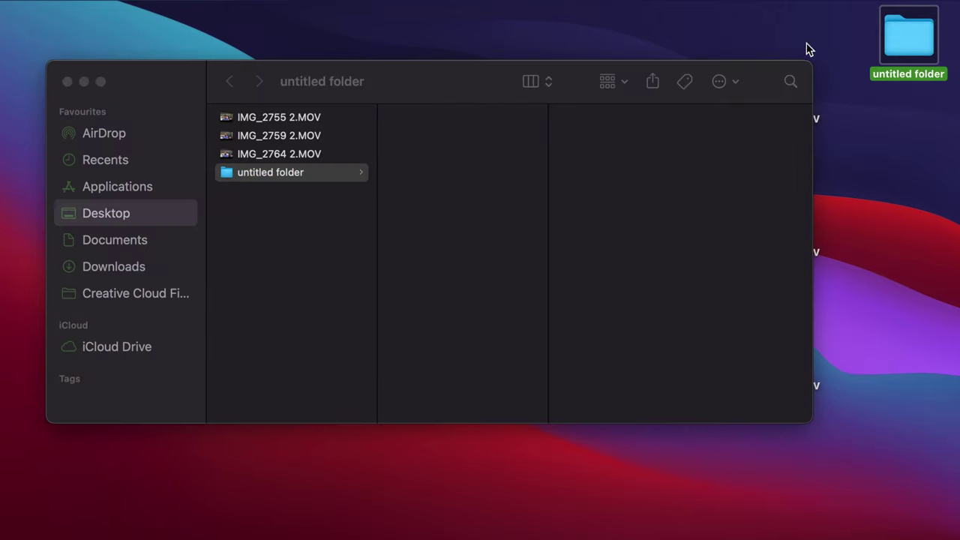
Rename the folder 'how i edit my imovie darling' and move the three clips into it
left_click(271, 180)
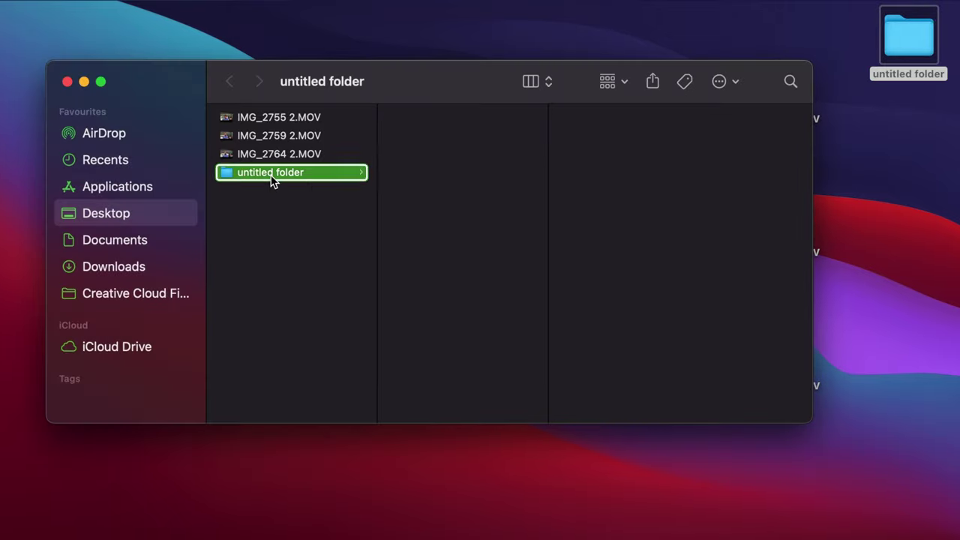
right_click(271, 181)
left_click(316, 259)
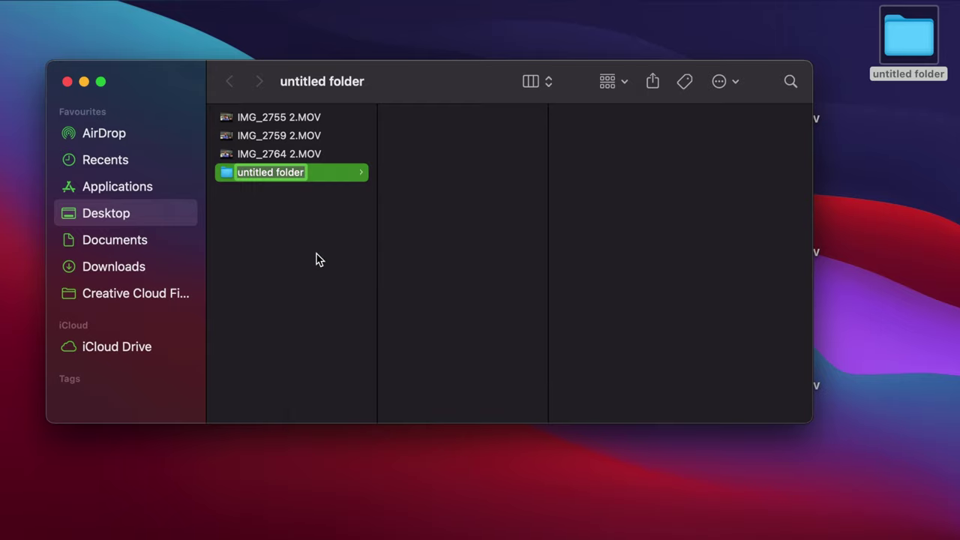
key("BackSpace")
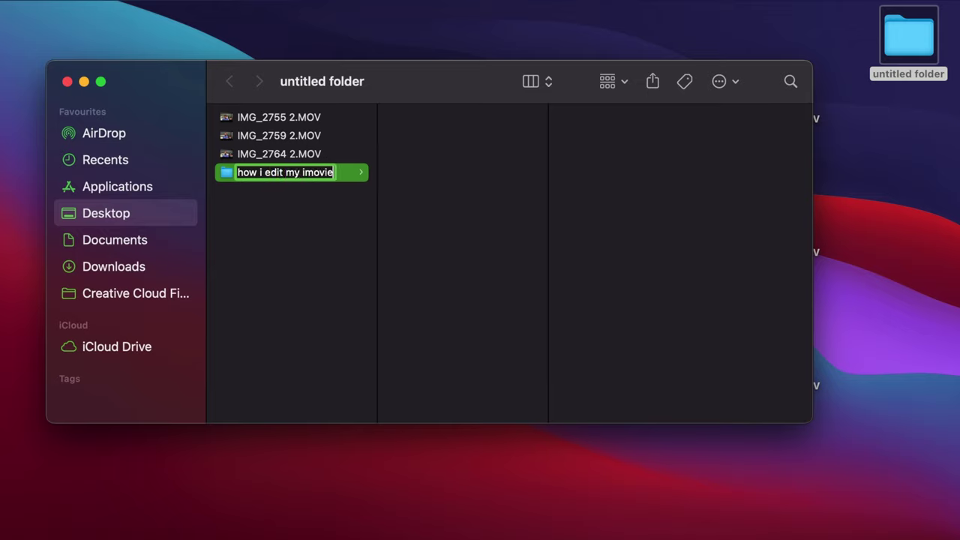
type("how i edit my imovie darling")
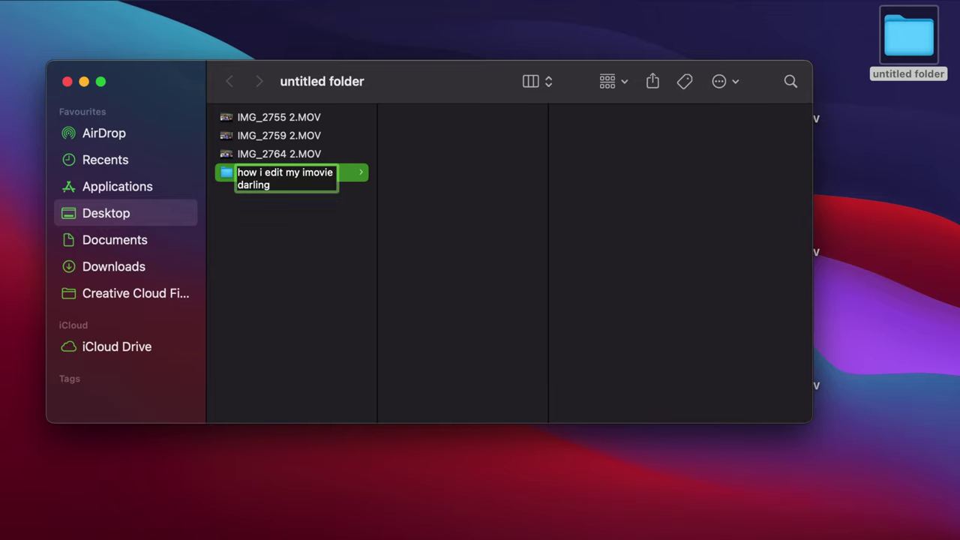
key("Return")
left_click_drag(313, 214, 321, 117)
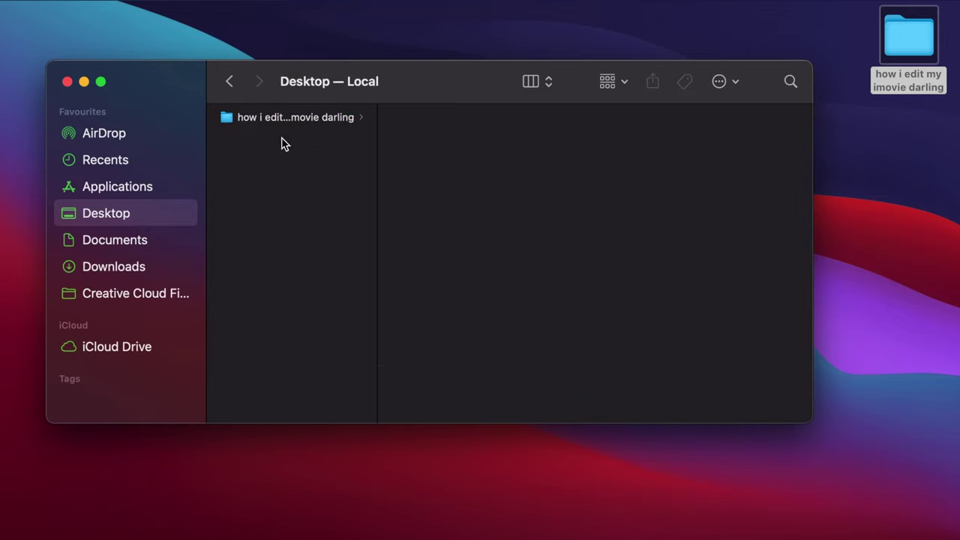
left_click(65, 82)
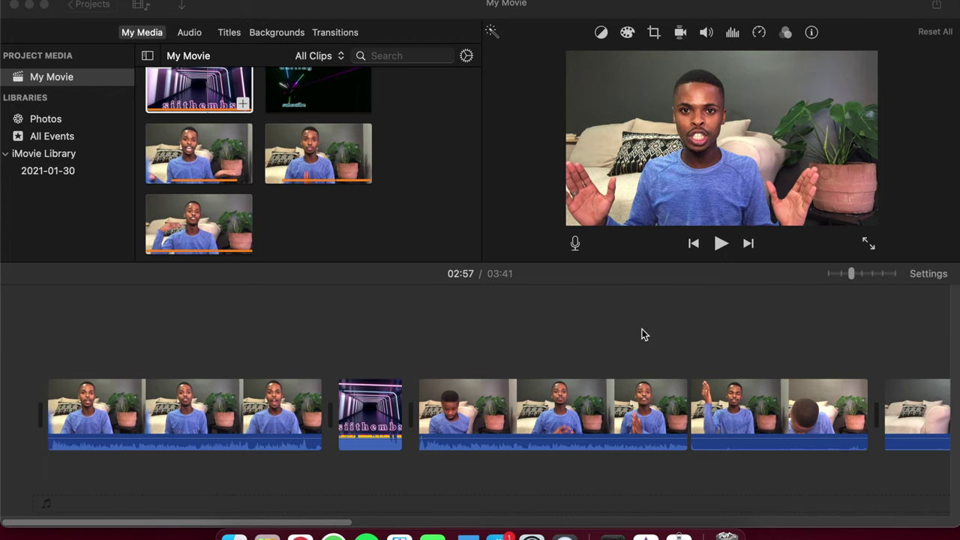
Delete the 17.7-second clip so the movie runs 03:23, then play from the cut
left_click(44, 6)
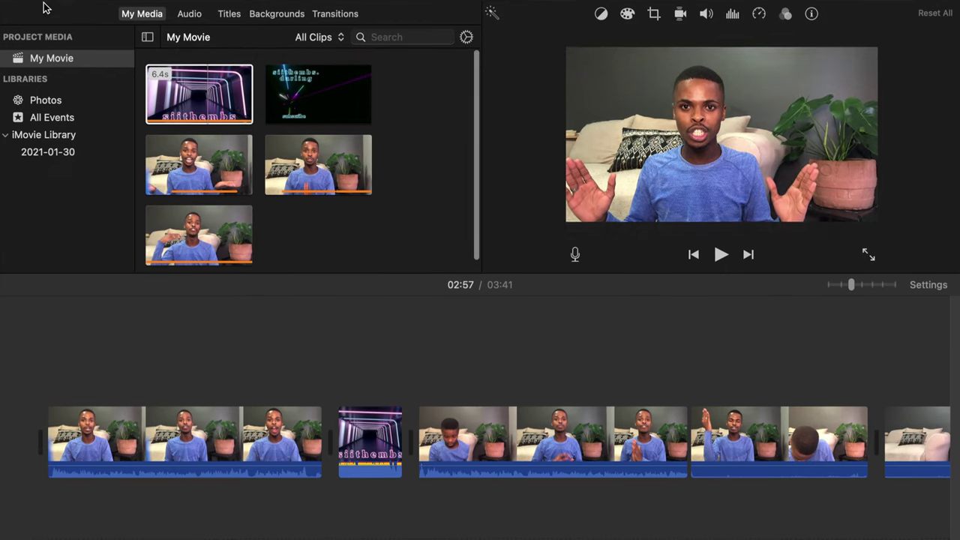
left_click(686, 476)
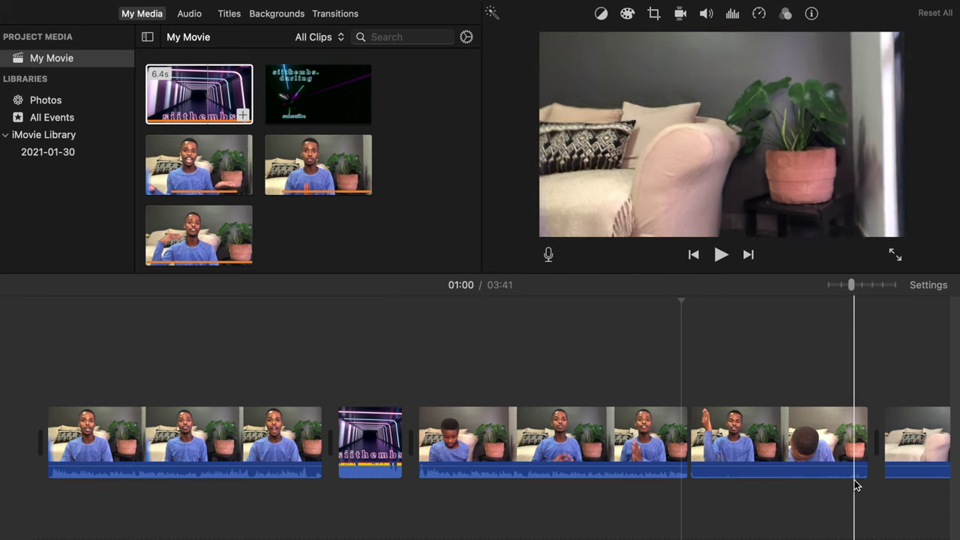
left_click(806, 454)
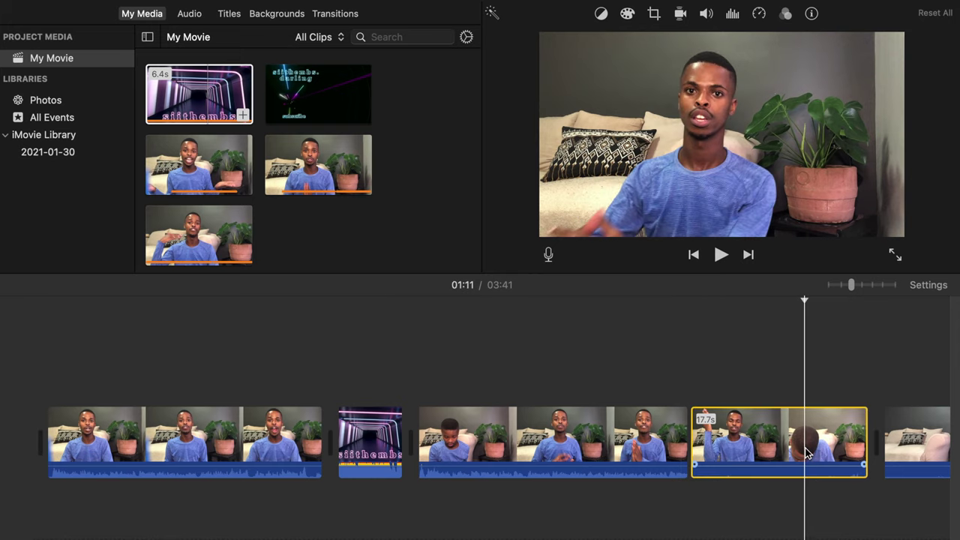
key("Delete")
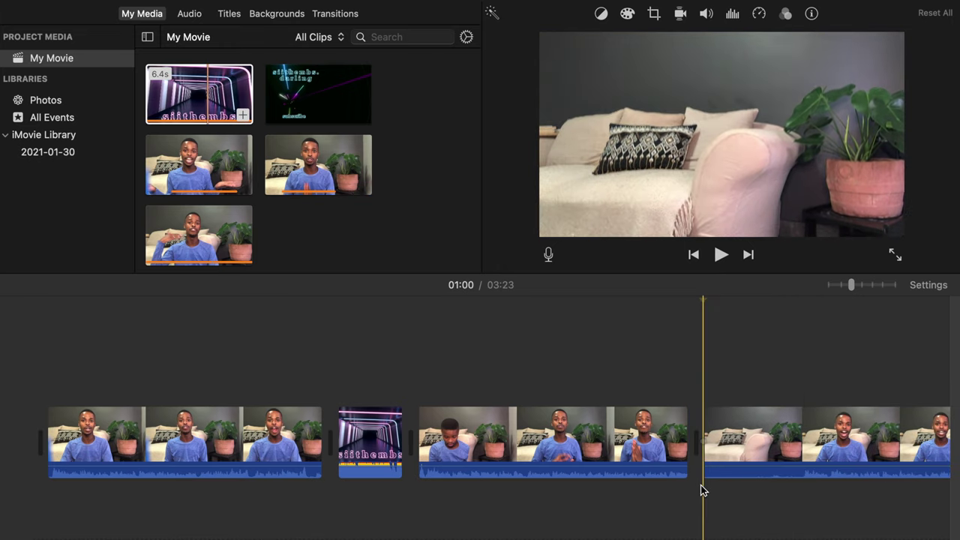
key("space")
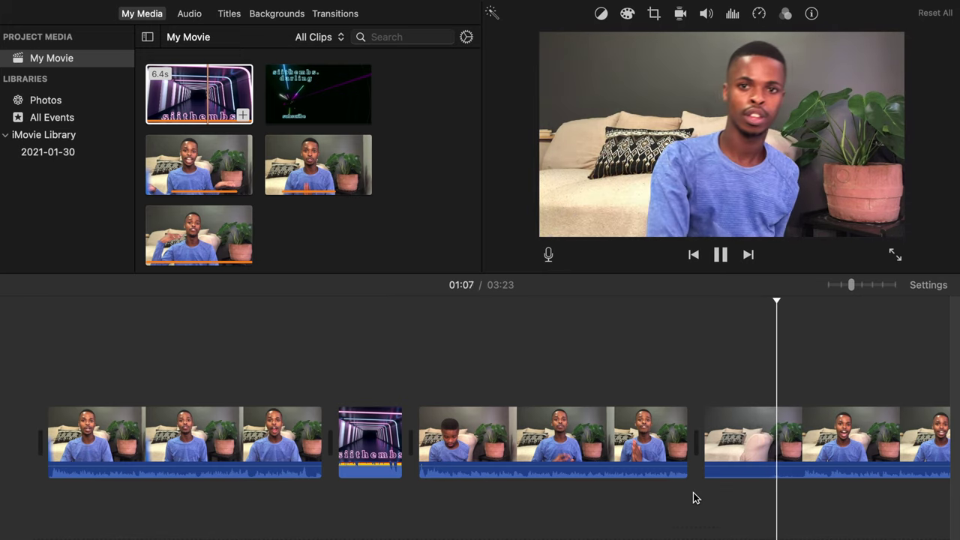
Split the clip at the playhead, delete the 9.8-second piece, and review the cut
left_click(724, 257)
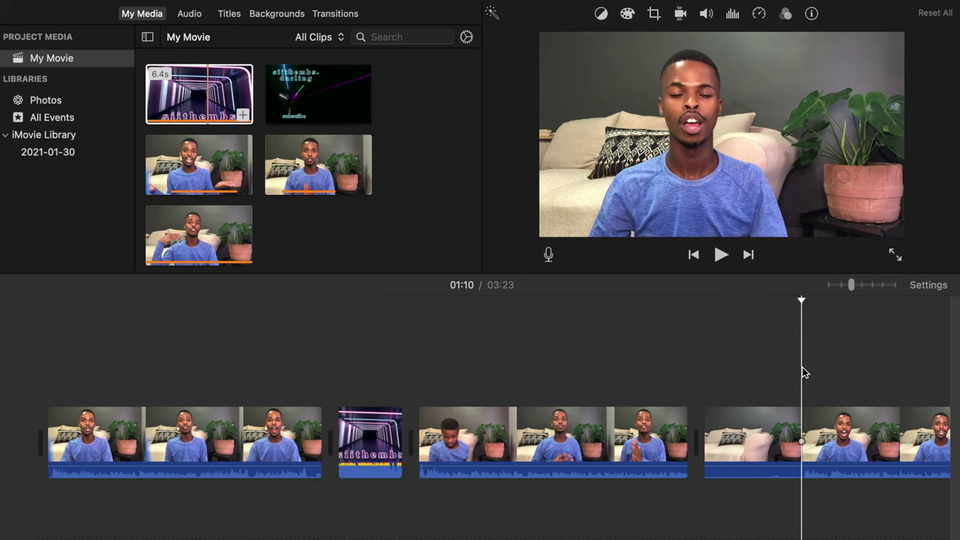
key("super+b")
left_click(791, 438)
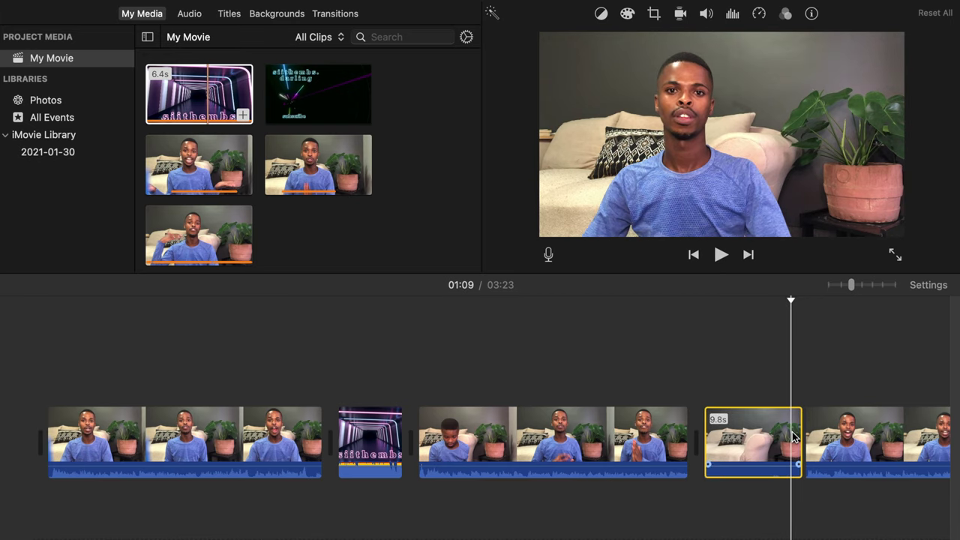
key("Delete")
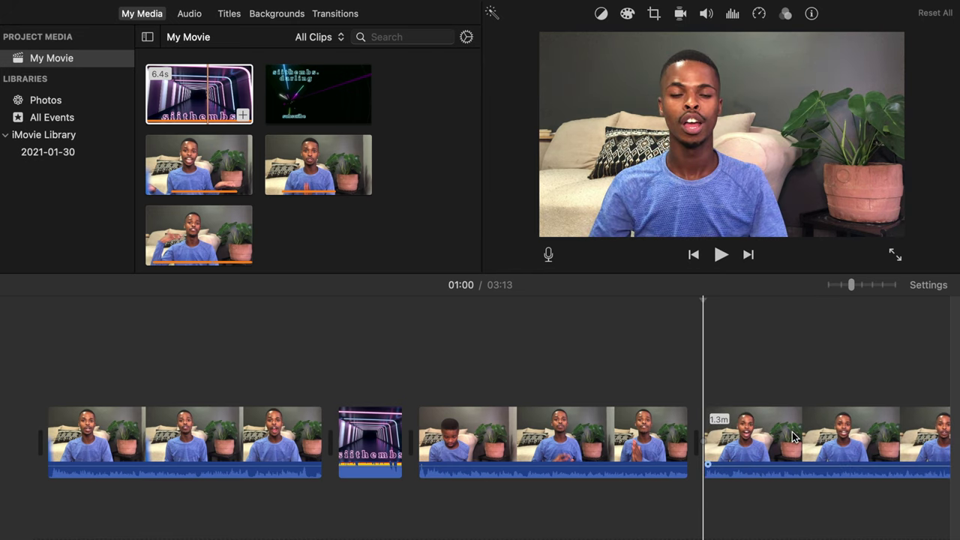
key("space")
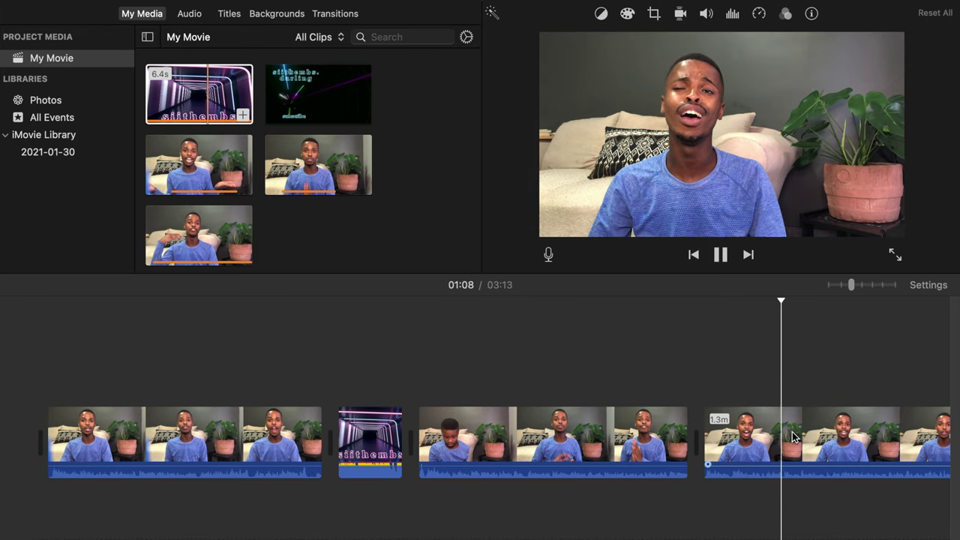
key("space")
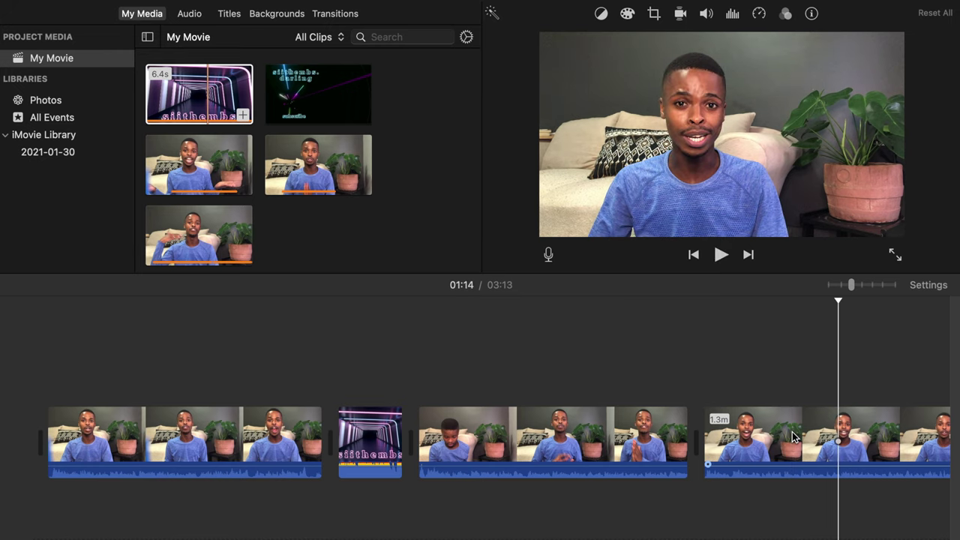
Split at 01:26 and at the end of the unwanted part, removing the 8.1-second piece
scroll(794, 437, "right", 10)
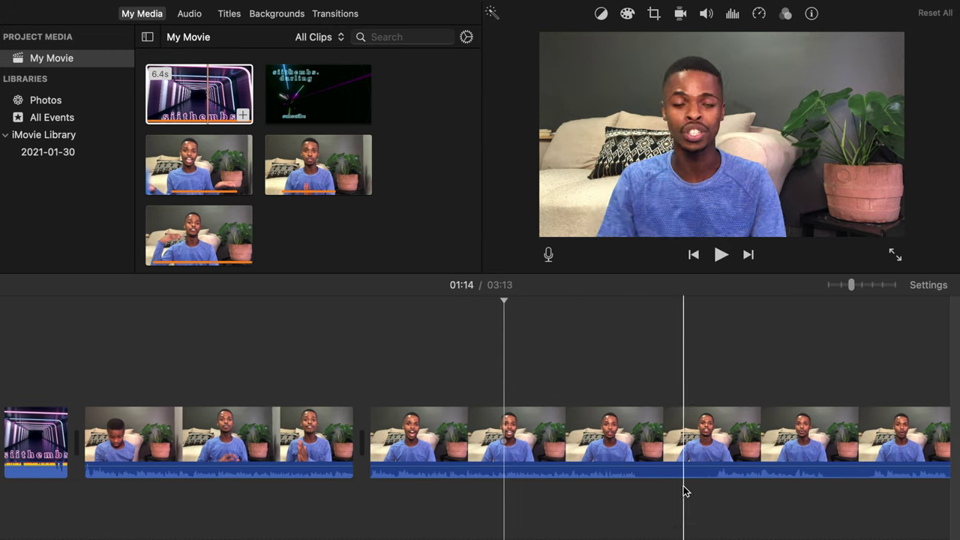
left_click(634, 496)
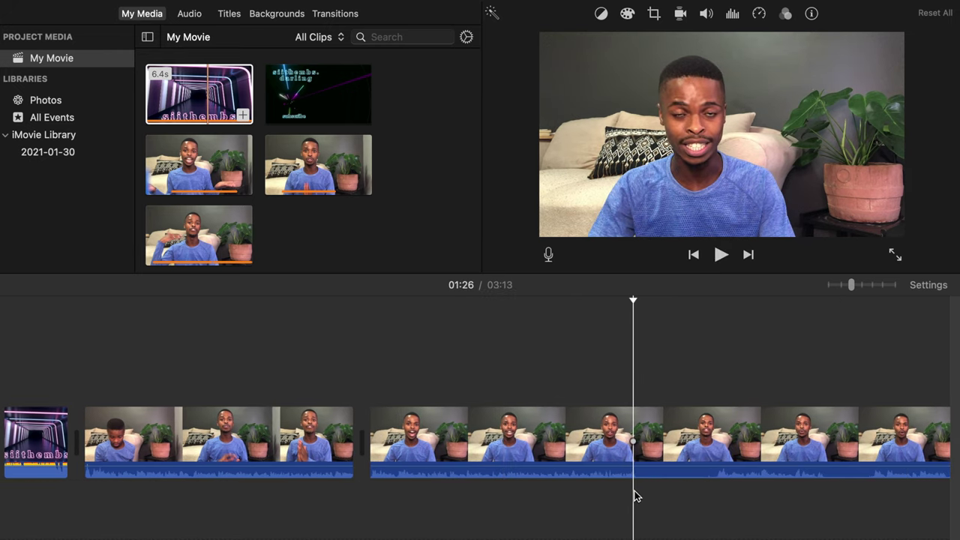
key("super+b")
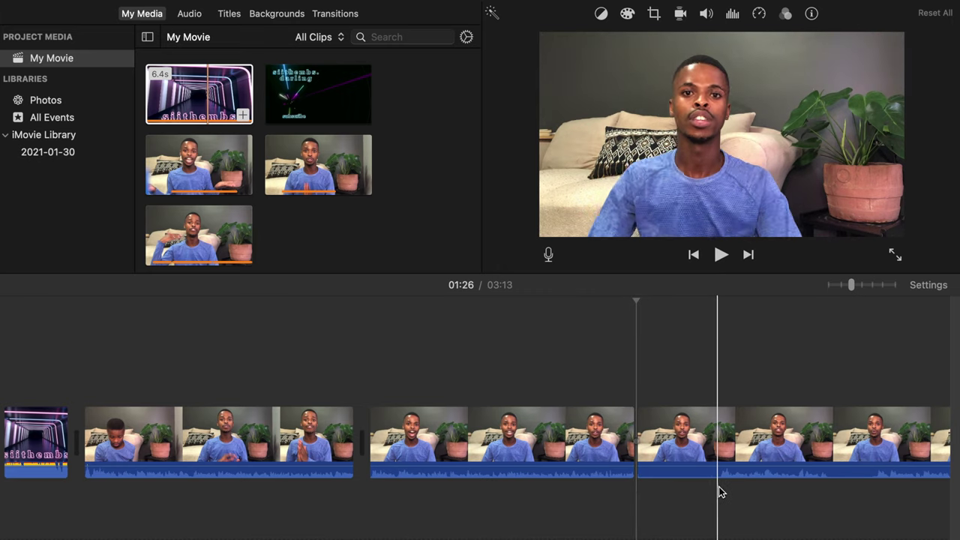
left_click(718, 492)
key("super+b")
left_click(669, 424)
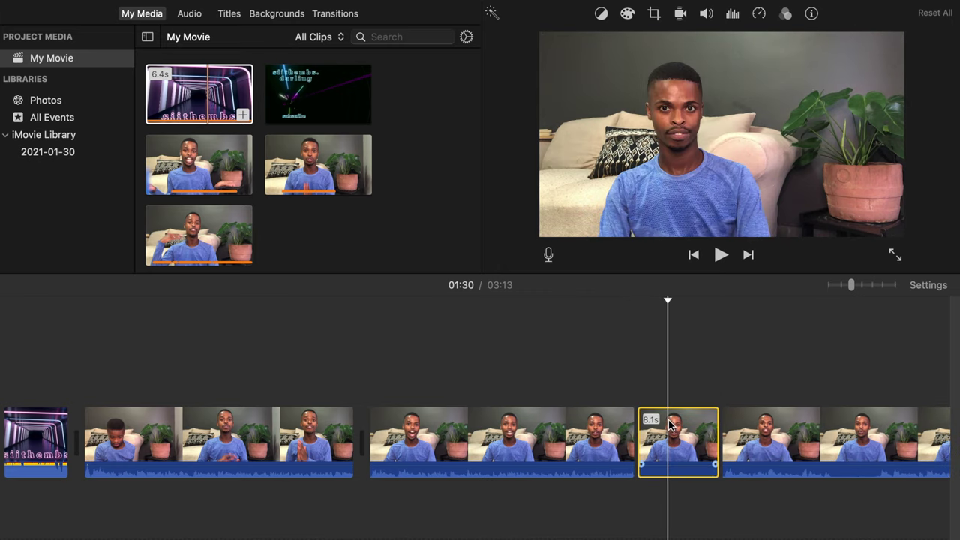
key("Delete")
Split at 01:37 and 01:42 and delete the 4.8-second piece between them
scroll(670, 435, "right", 2)
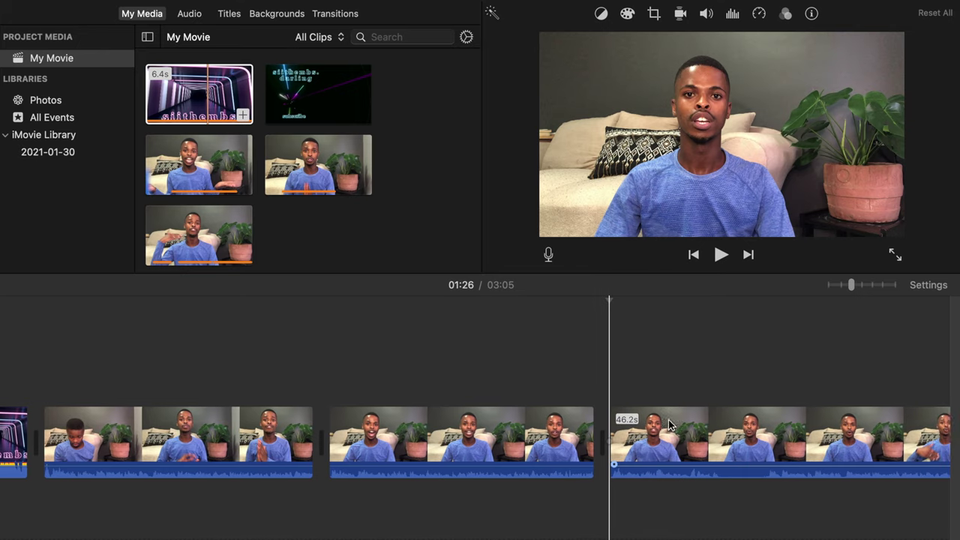
left_click(704, 488)
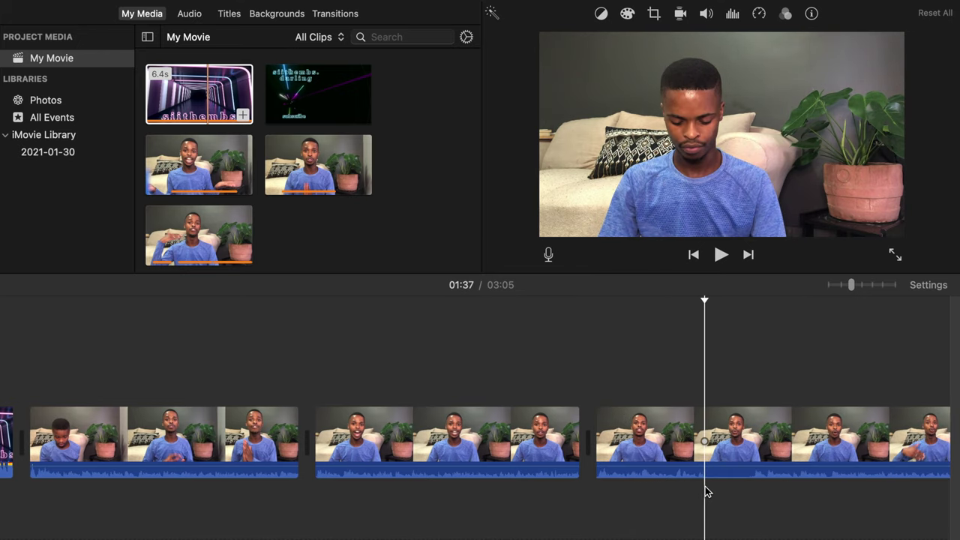
key("space")
key("space")
key("super+b")
left_click(755, 494)
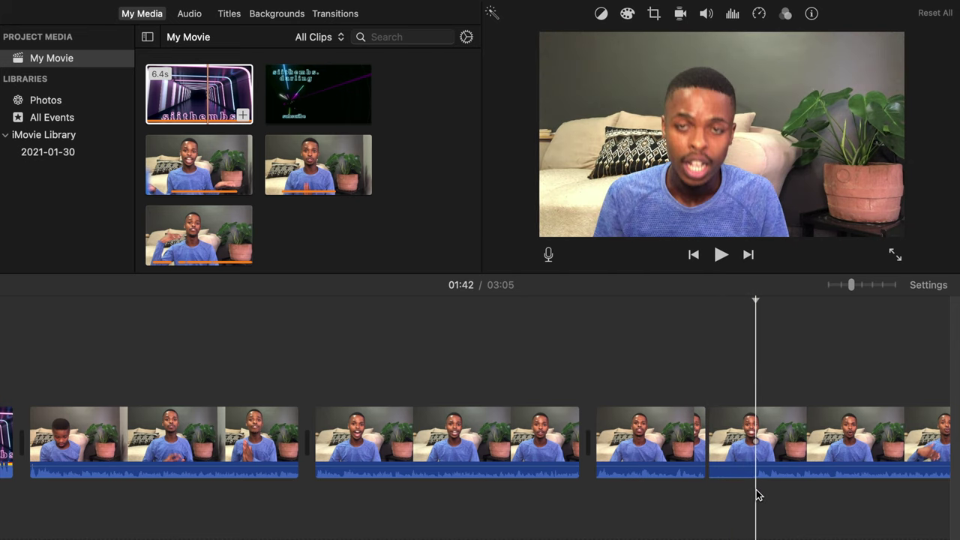
key("super+b")
left_click(718, 431)
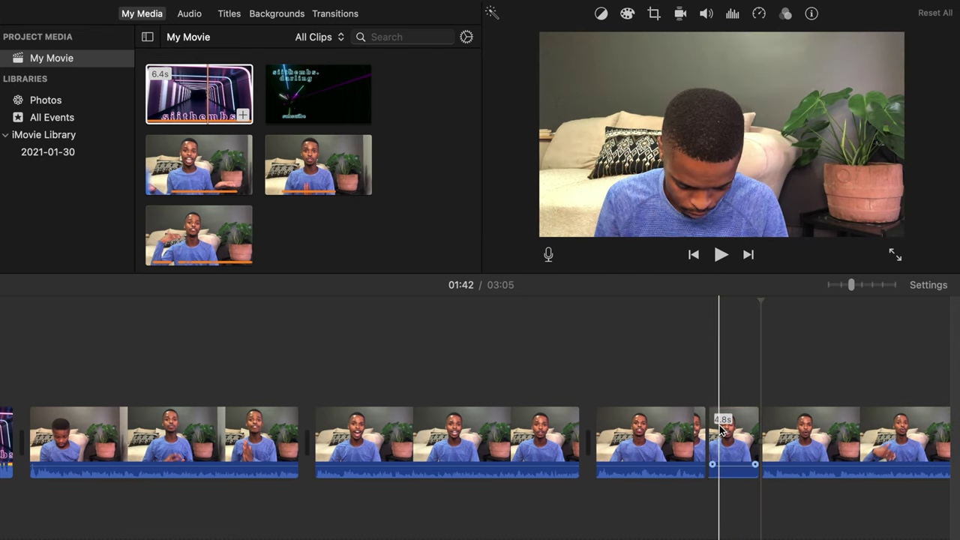
key("Delete")
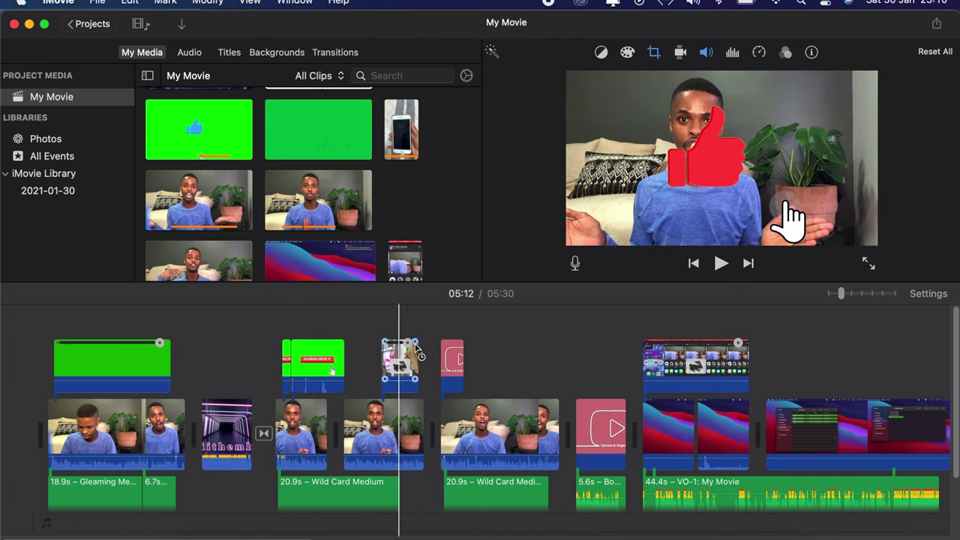
Select the screen-recording overlay and open its overlay type list in Video Overlay Settings
left_click(658, 388)
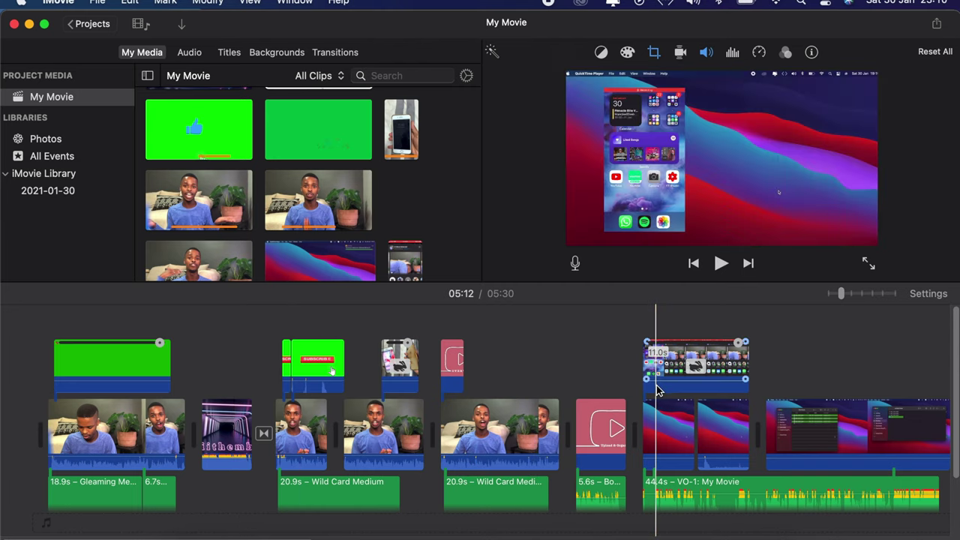
left_click(656, 383)
left_click(588, 53)
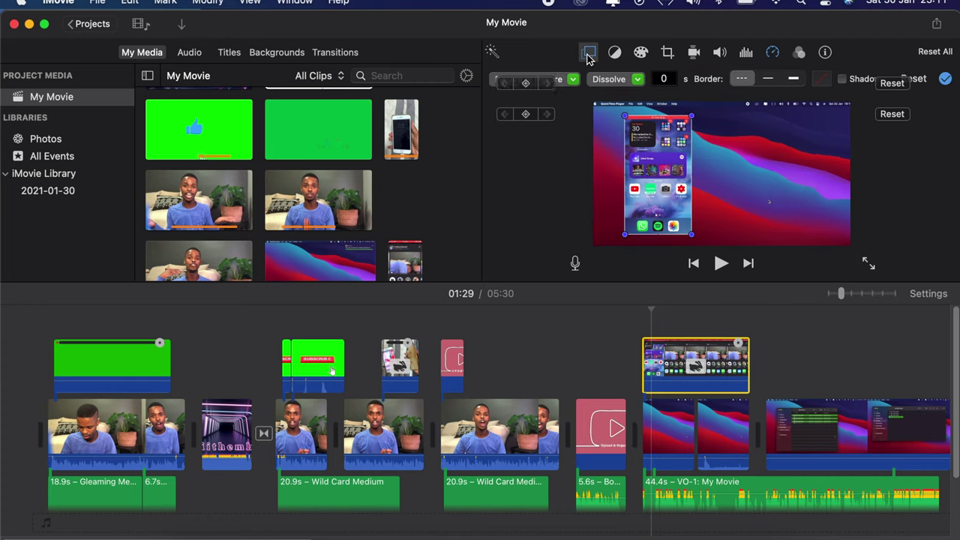
left_click(572, 79)
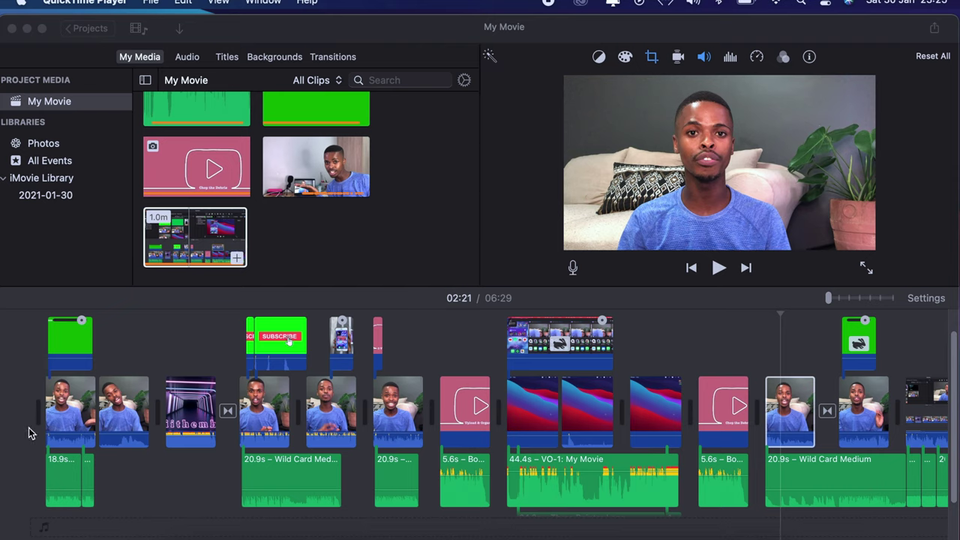
Auto-enhance the selected talking clip, then talking-head clips 2, 4, 5 and 6 together
left_click(58, 419)
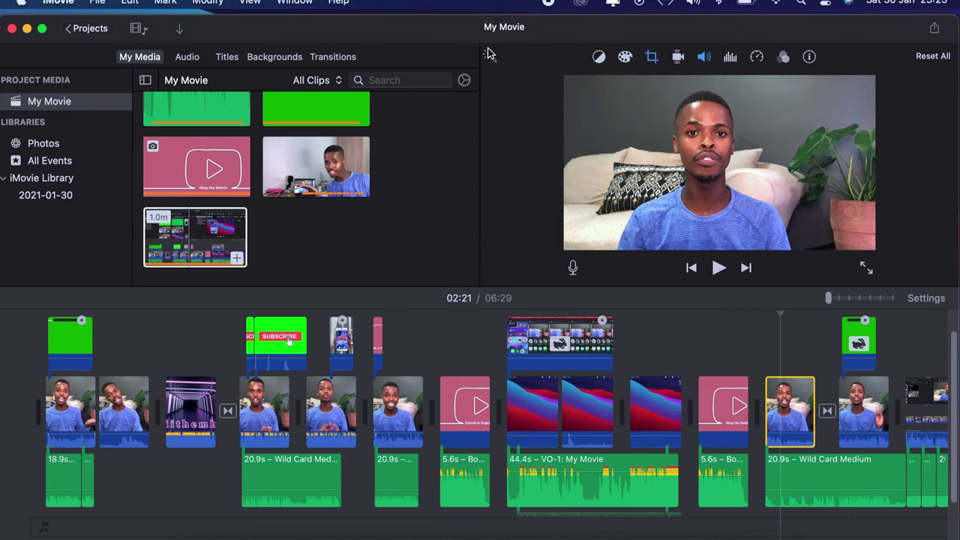
left_click(489, 56)
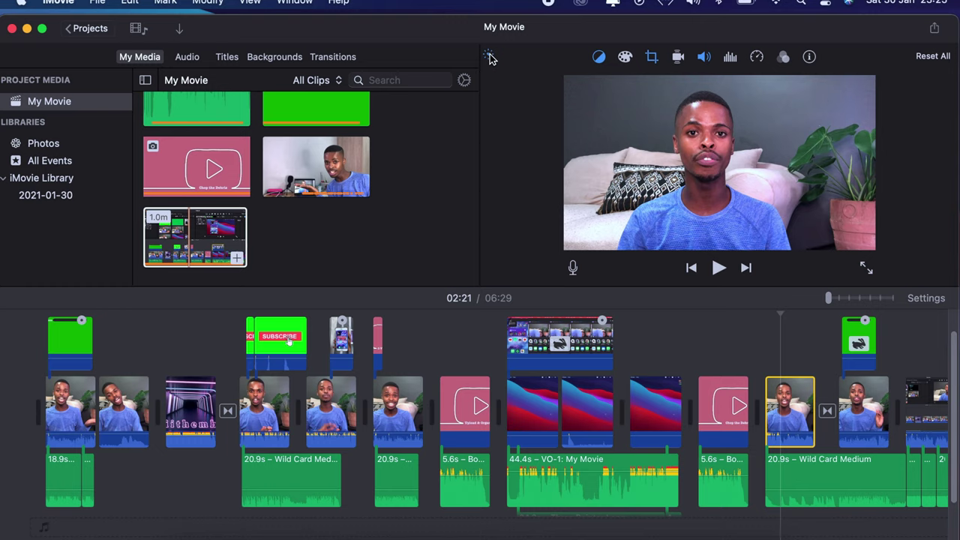
left_click(129, 411)
left_click(271, 411, "super")
left_click(323, 411, "super")
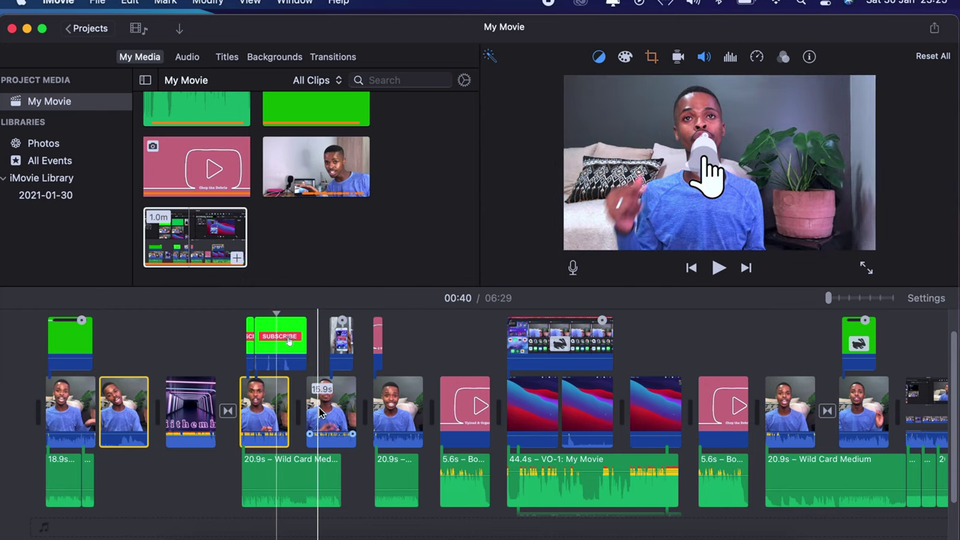
left_click(386, 412, "super")
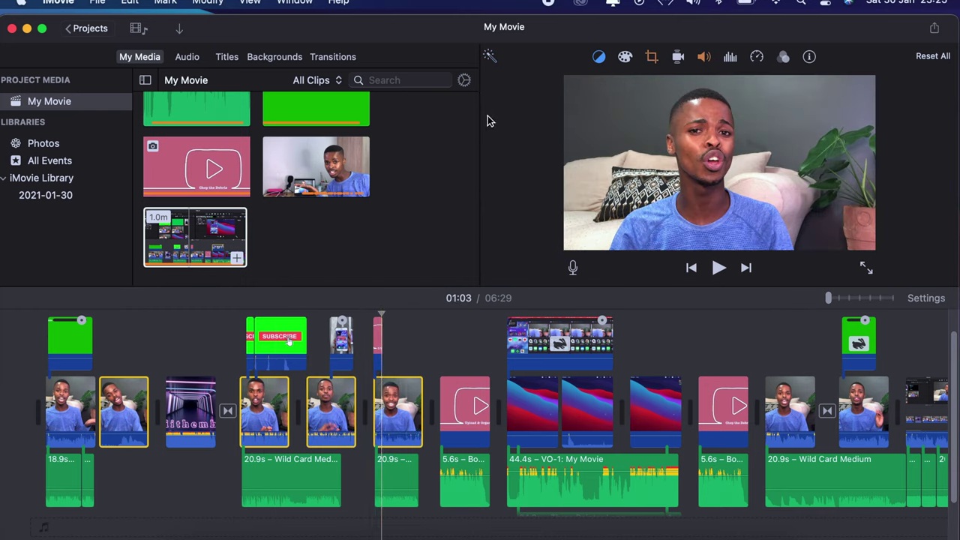
left_click(491, 58)
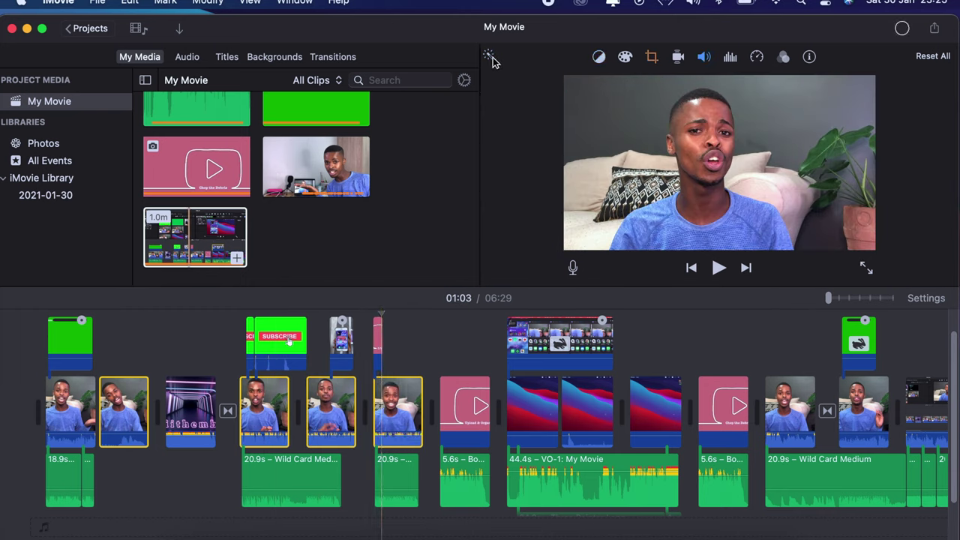
left_click(491, 57)
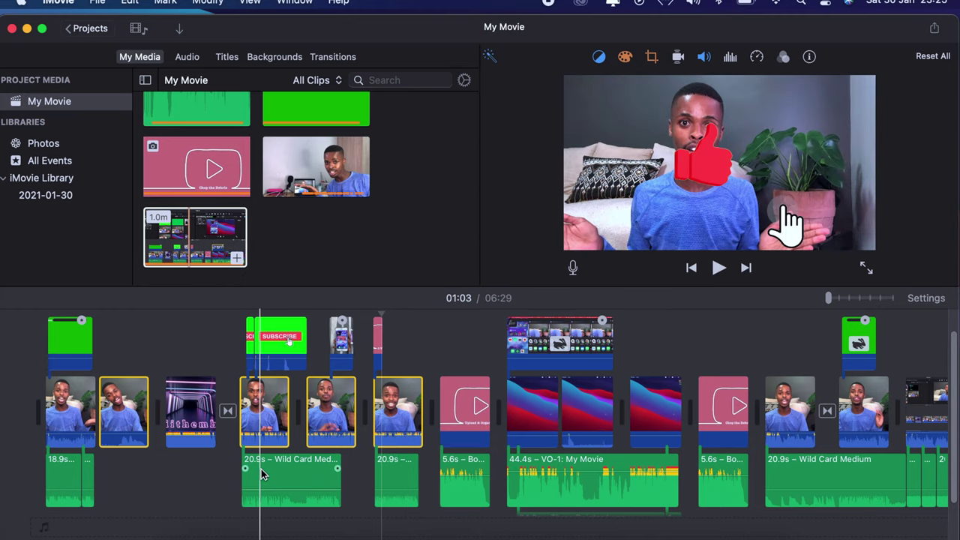
Select the first talking-head clip and play it from its start
left_click(191, 481)
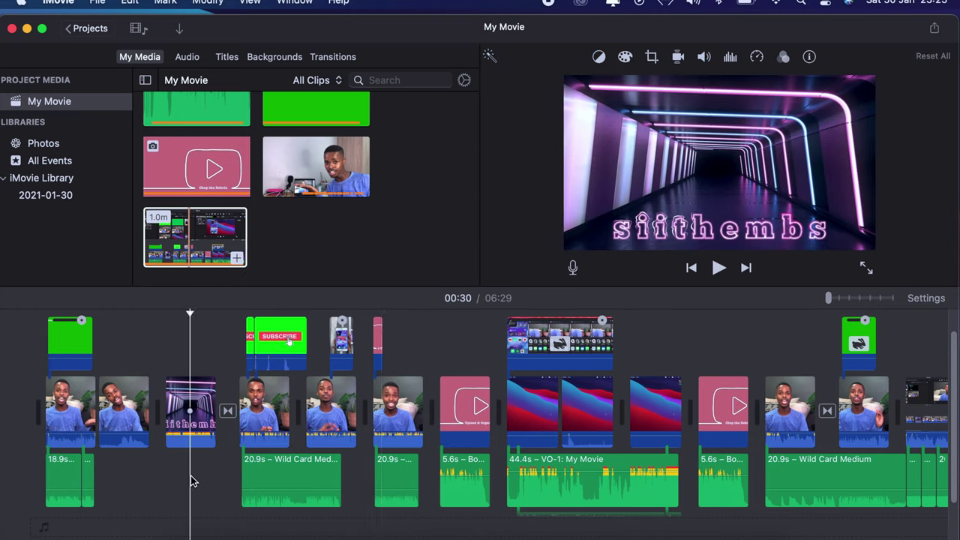
left_click(51, 424)
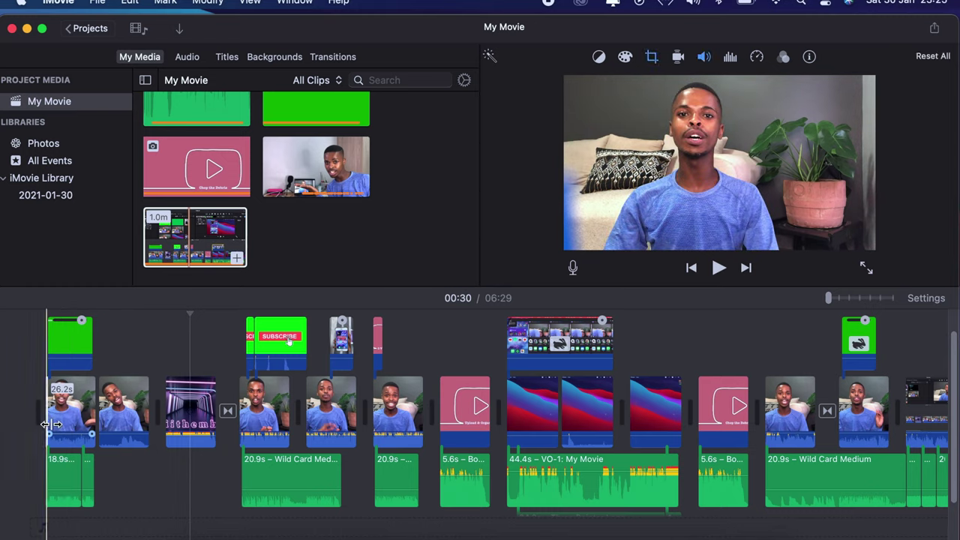
key("/")
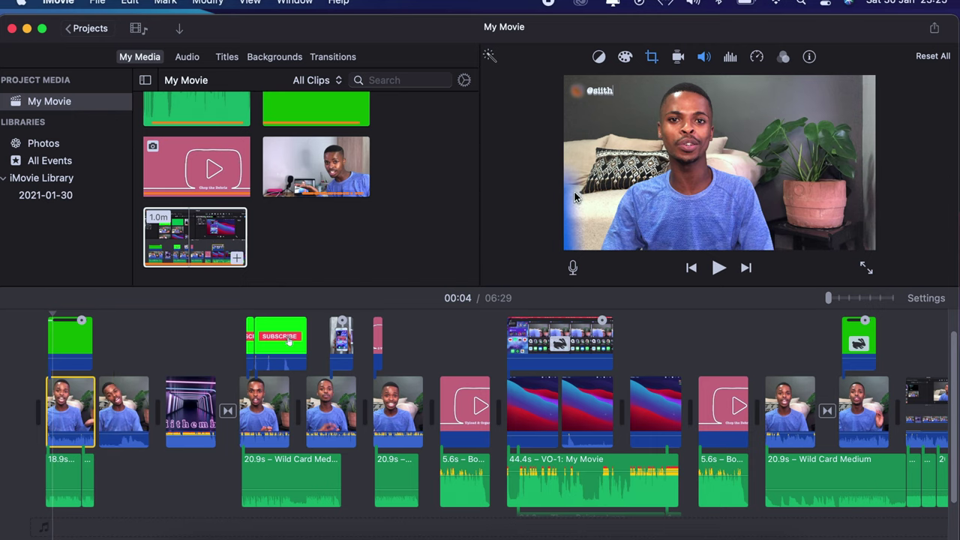
Crop the opening talking-head clip in tightly around the speaker and play it back
left_click(652, 59)
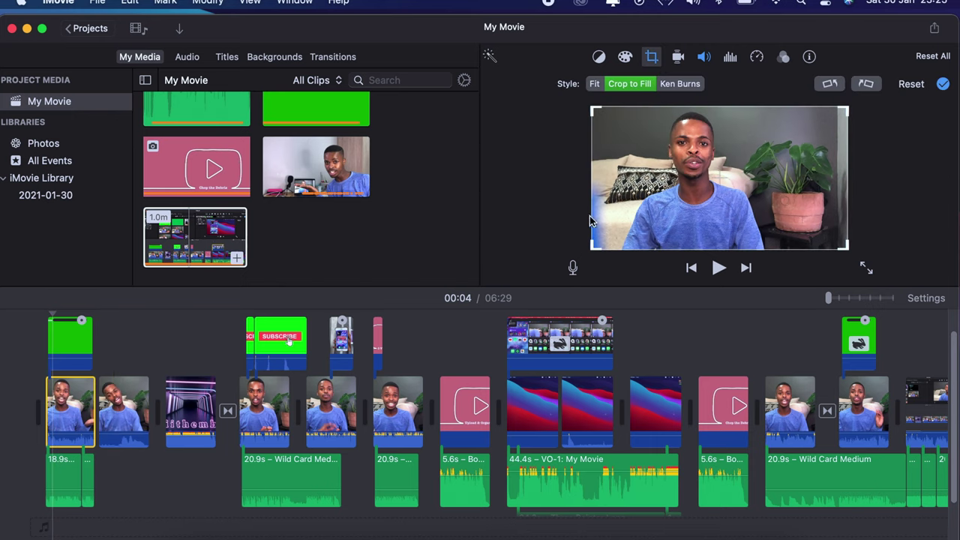
left_click_drag(595, 110, 641, 125)
left_click_drag(722, 184, 693, 163)
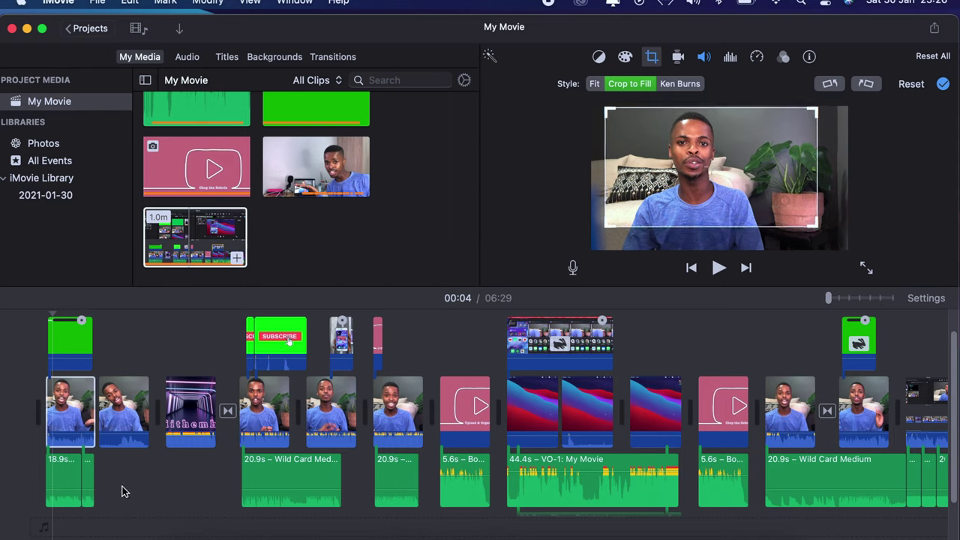
left_click(44, 520)
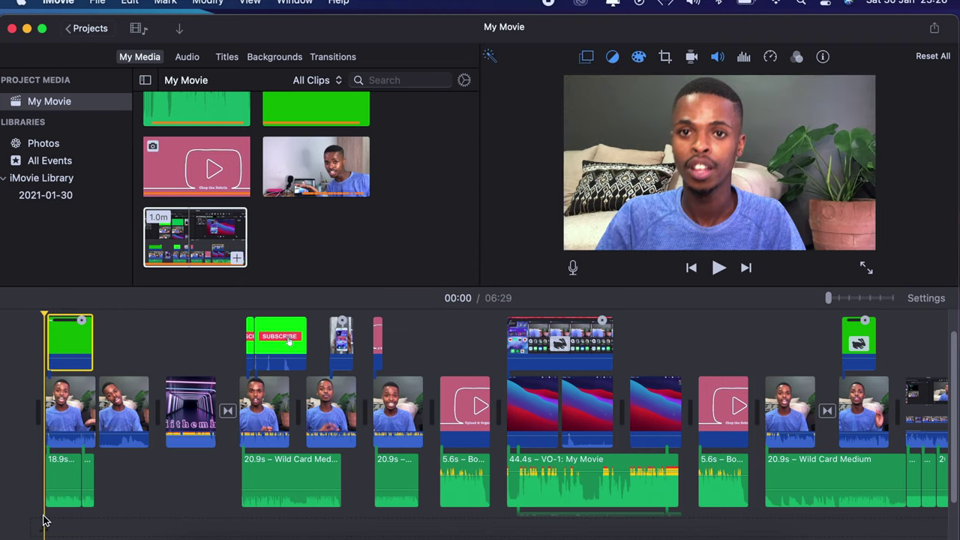
key("space")
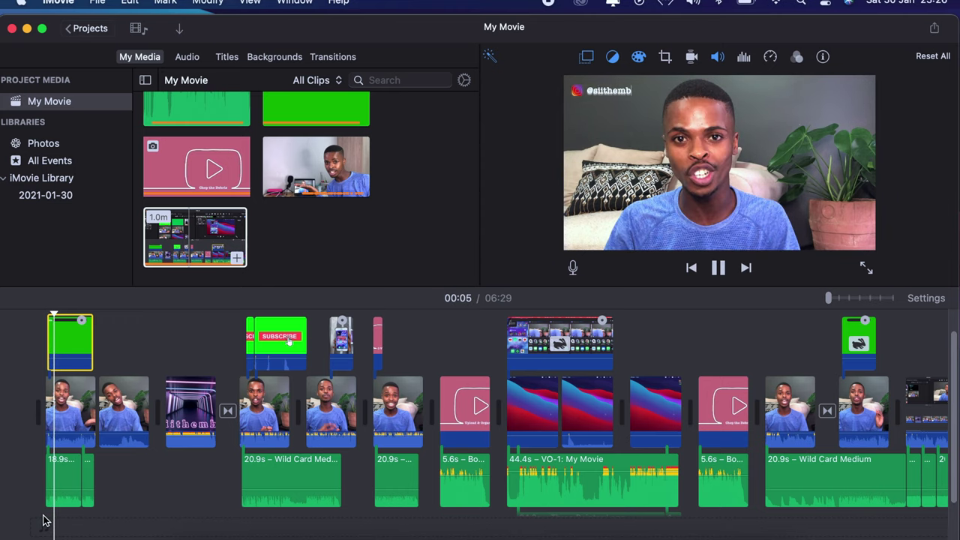
key("space")
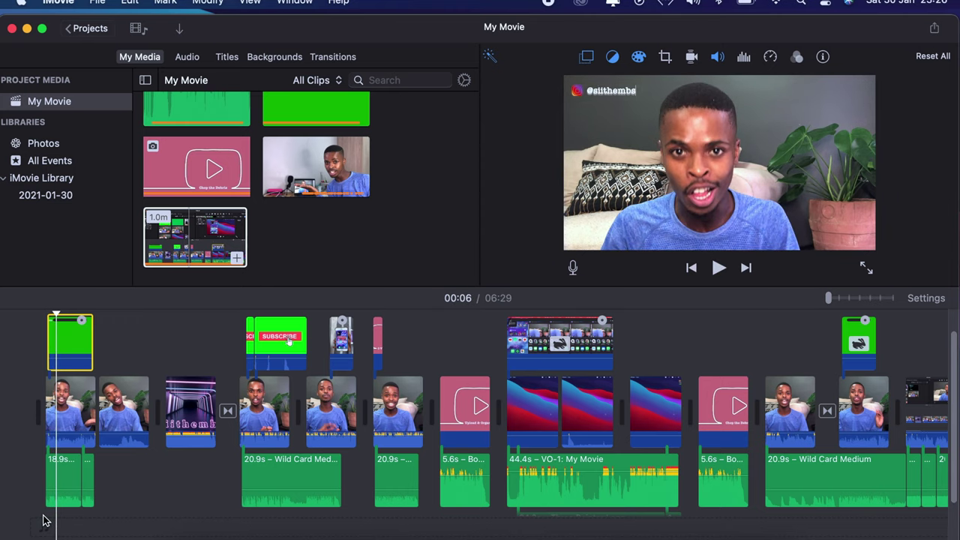
left_click(127, 386)
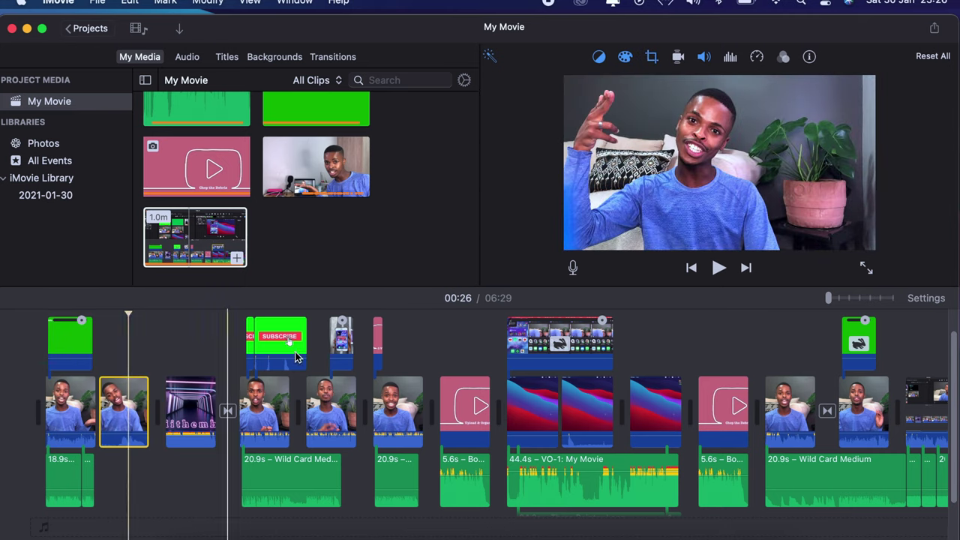
Crop the second talking-head clip in toward the upper left around the speaker and play it back
left_click(652, 58)
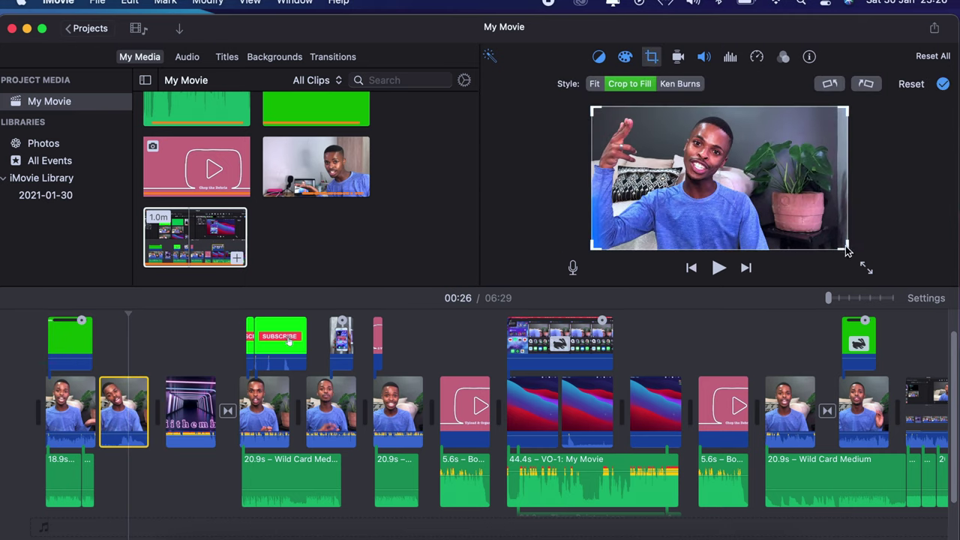
left_click_drag(834, 240, 762, 204)
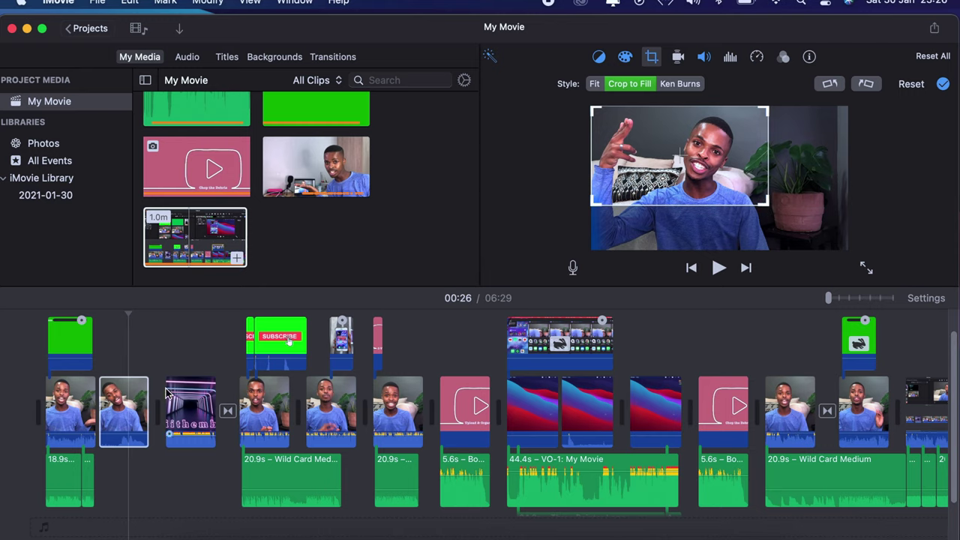
left_click(81, 516)
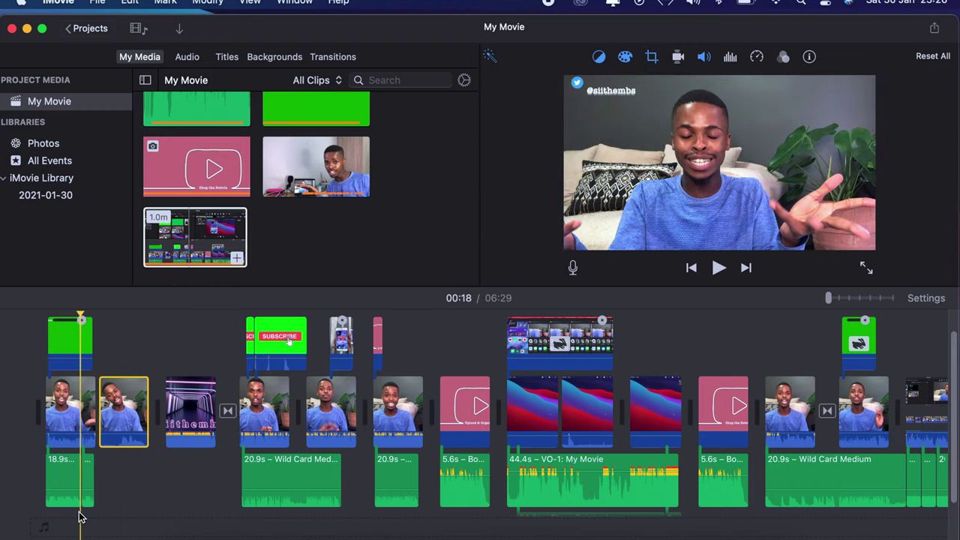
key("space")
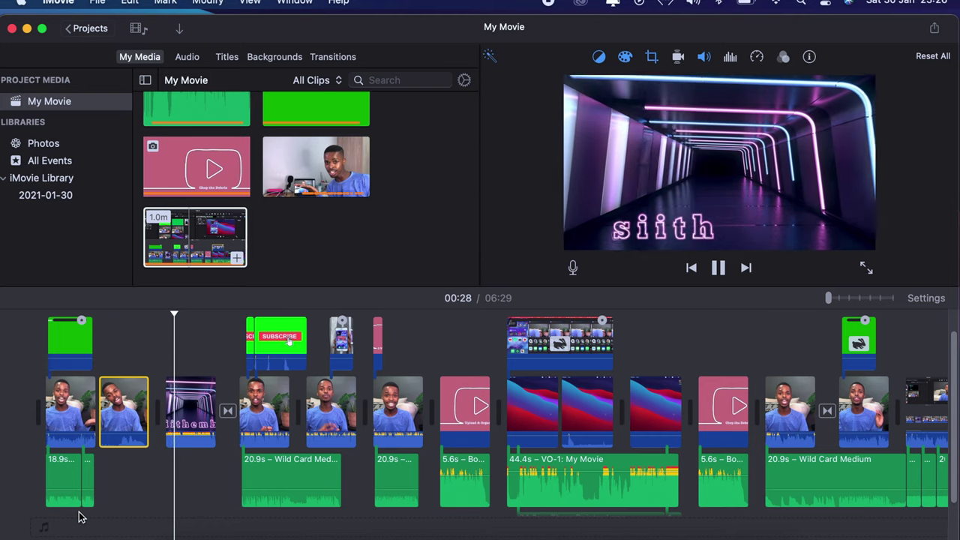
key("space")
Apply a Ken Burns zoom to the talking-head clip at 02:21 and preview its motion
scroll(81, 517, "right", 5)
scroll(81, 516, "down", 2)
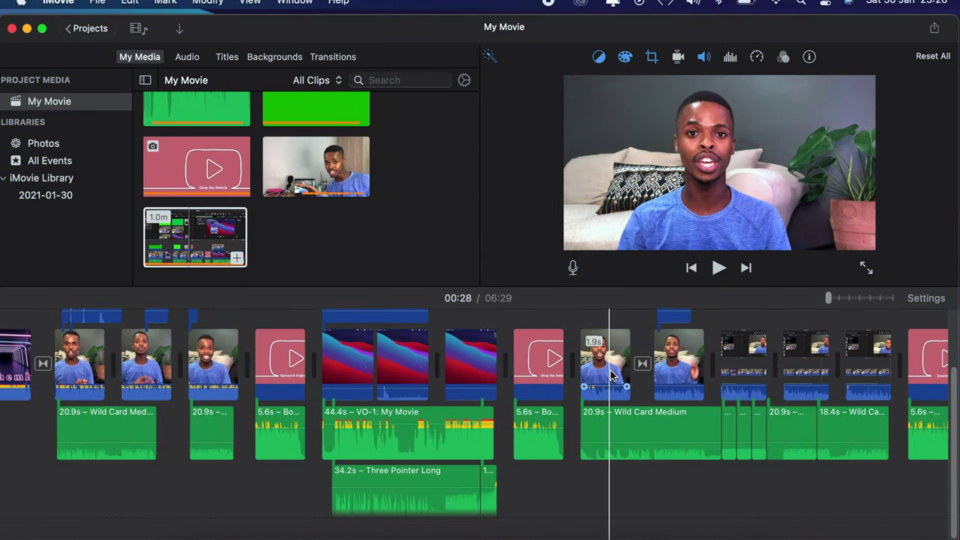
left_click(612, 375)
scroll(612, 375, "up", 3)
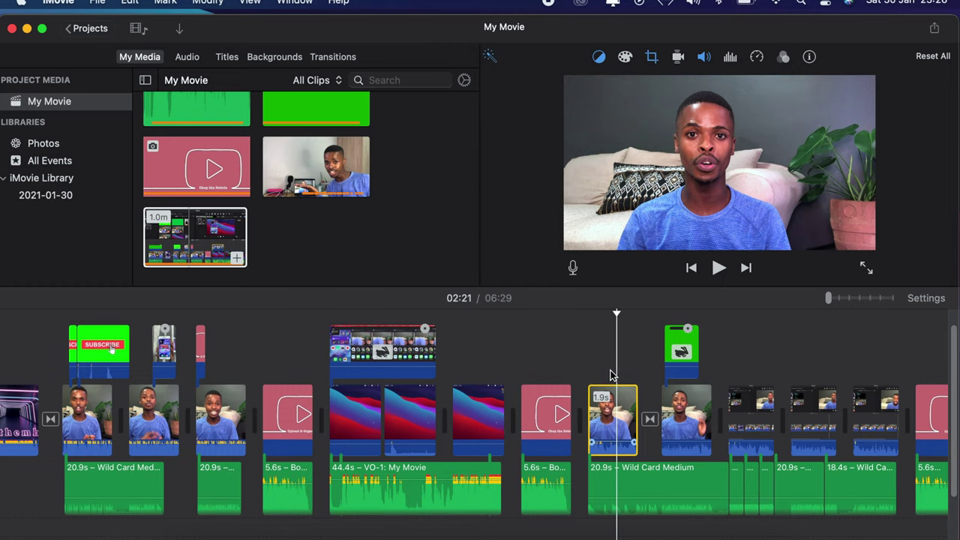
left_click(652, 58)
left_click(669, 83)
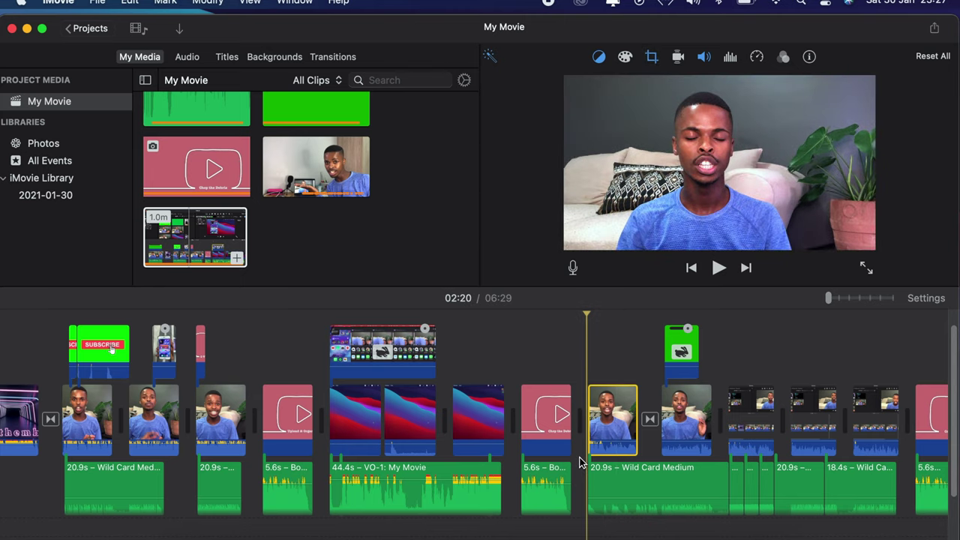
key("space")
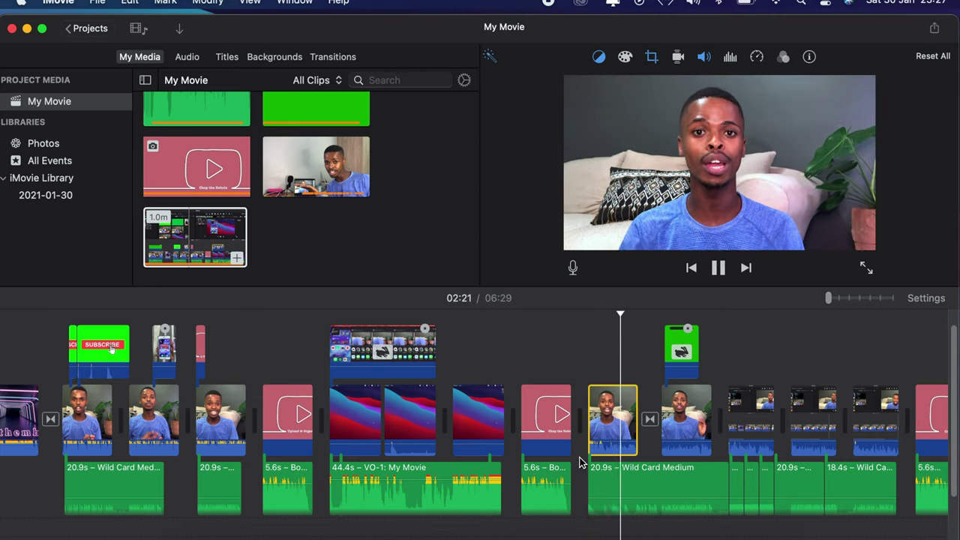
key("space")
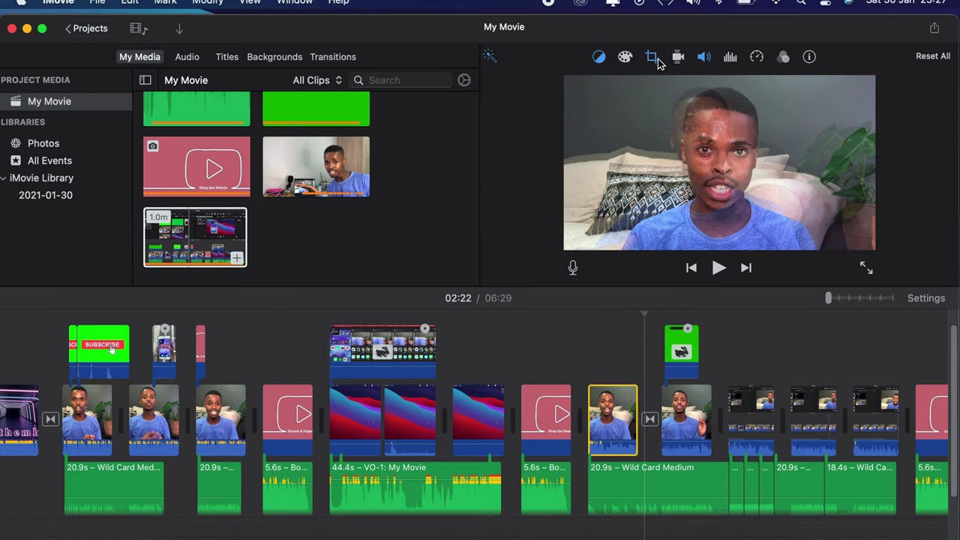
left_click(651, 58)
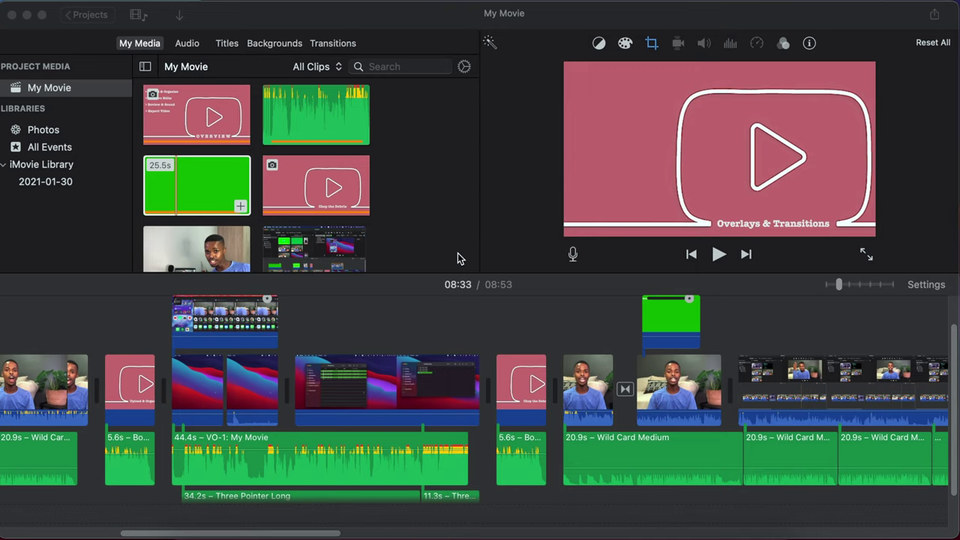
Scroll to the handheld clips and drop the green 25.5s My Media clip above them
scroll(457, 252, "down", 3)
scroll(458, 253, "up", 3)
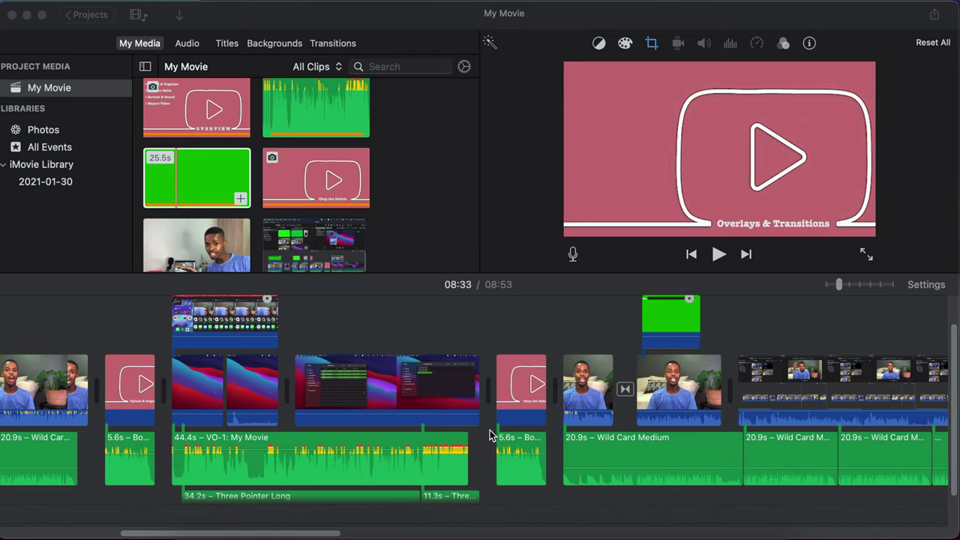
scroll(489, 435, "right", 5)
scroll(489, 435, "down", 1)
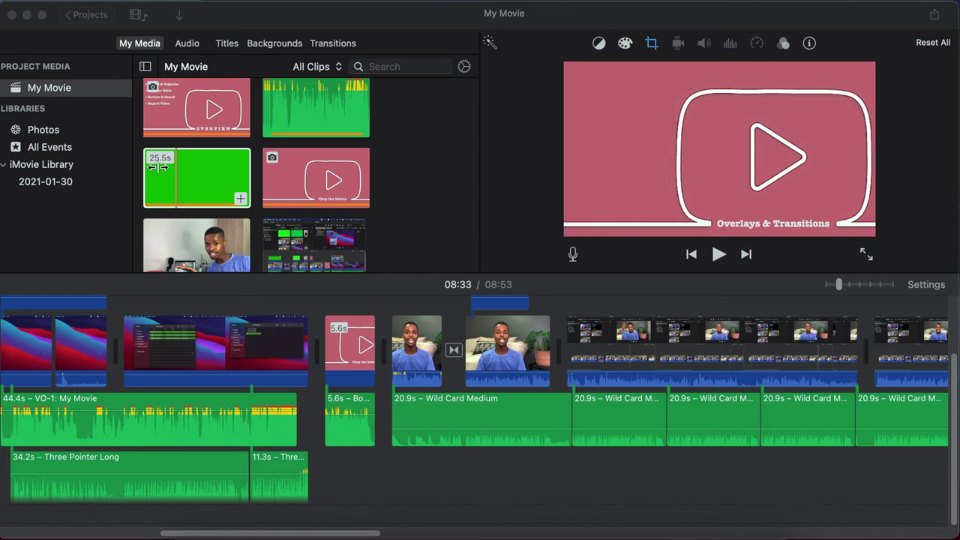
scroll(554, 438, "right", 6)
scroll(554, 438, "up", 1)
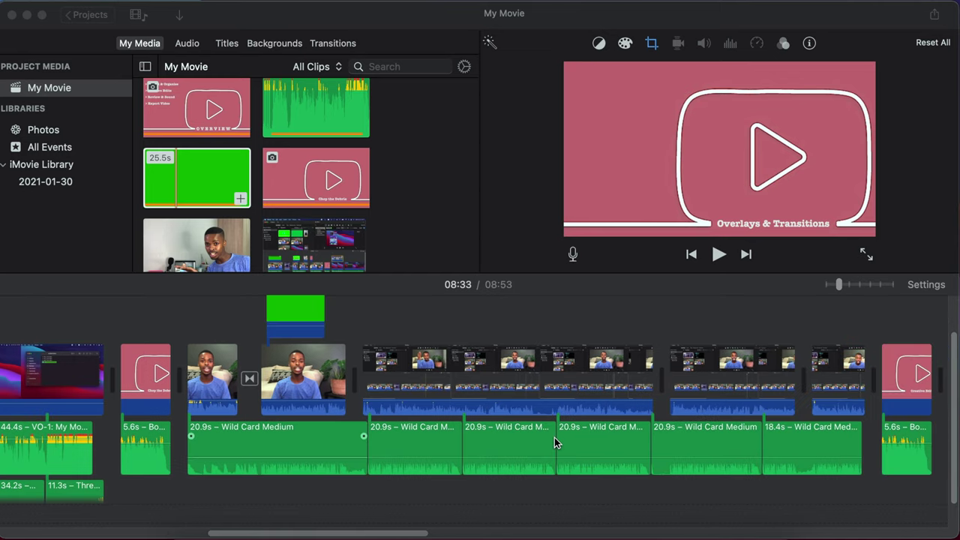
scroll(555, 437, "up", 1)
scroll(554, 438, "right", 12)
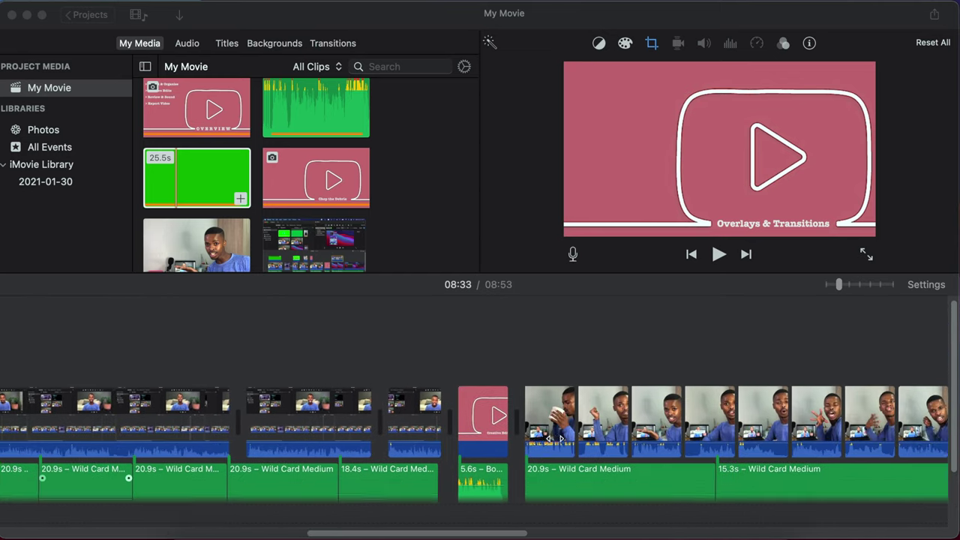
scroll(554, 437, "right", 12)
scroll(554, 438, "down", 1)
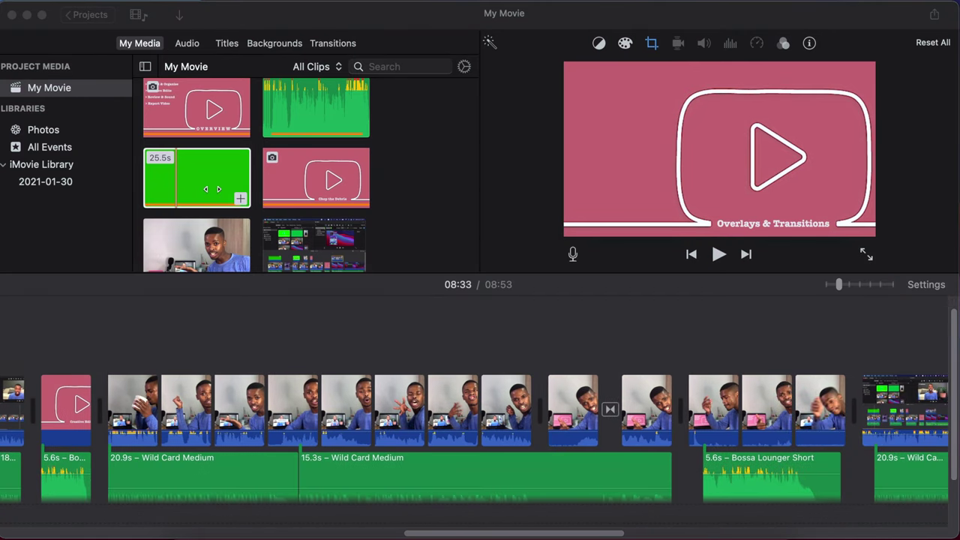
left_click_drag(207, 178, 108, 347)
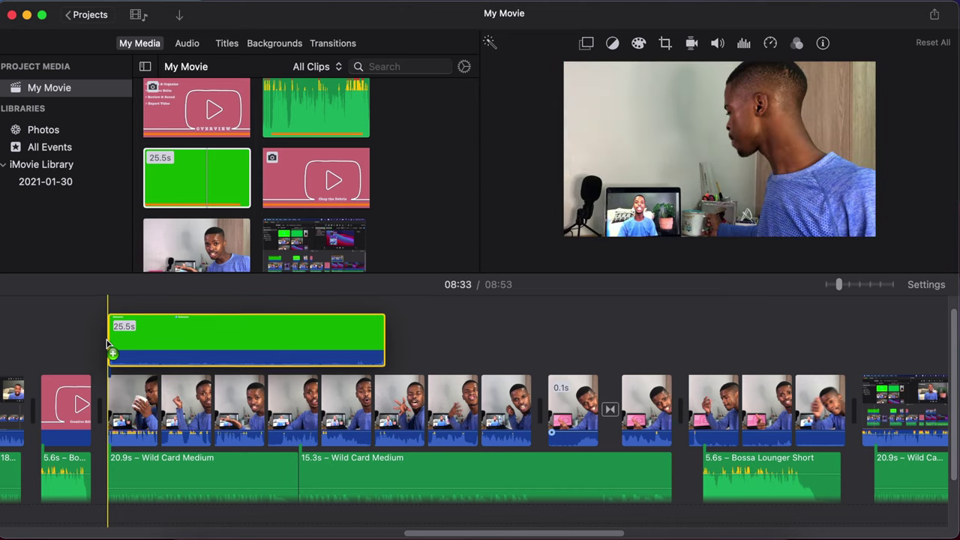
Split the green overlay at 04:53 and delete its leftover end, leaving 23.3 seconds
left_click(196, 333)
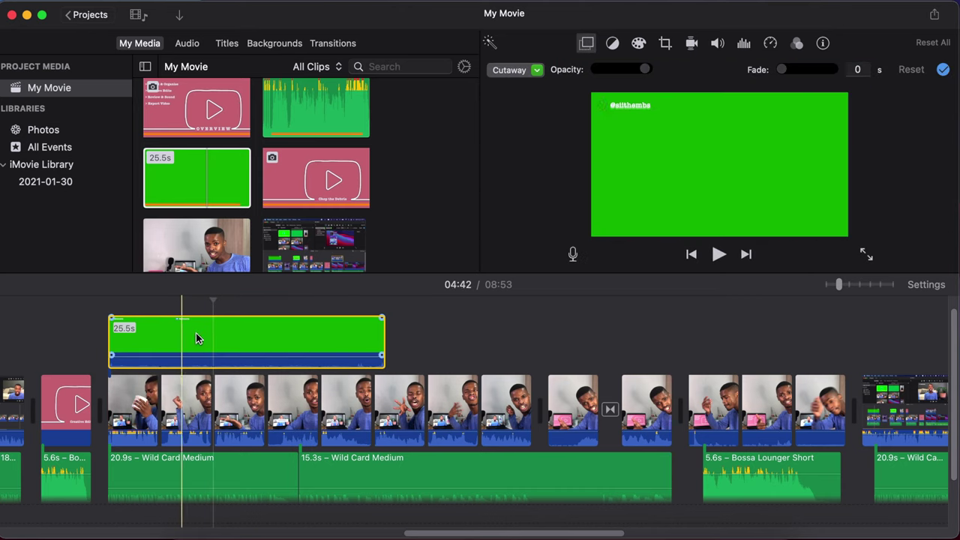
left_click(341, 345)
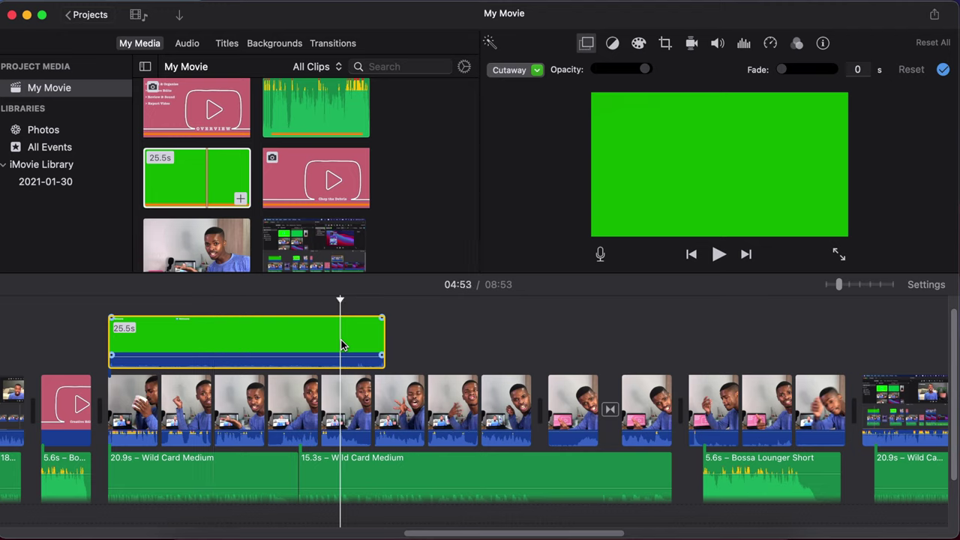
key("super+b")
left_click(360, 343)
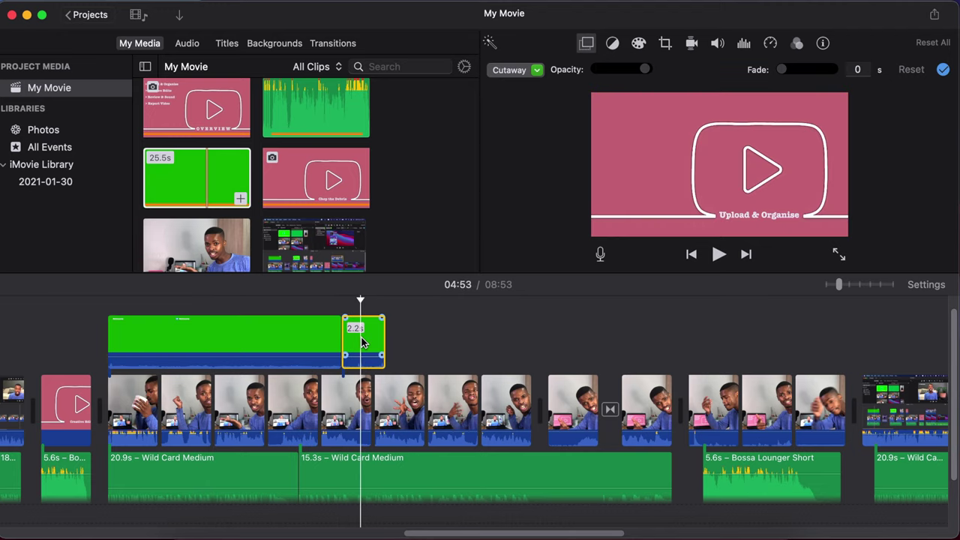
key("Delete")
left_click(322, 344)
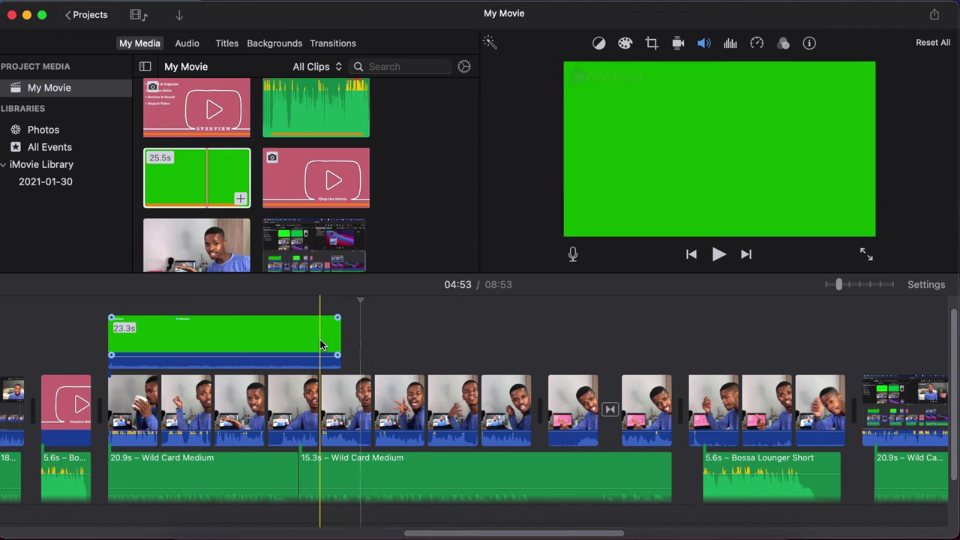
left_click(320, 344)
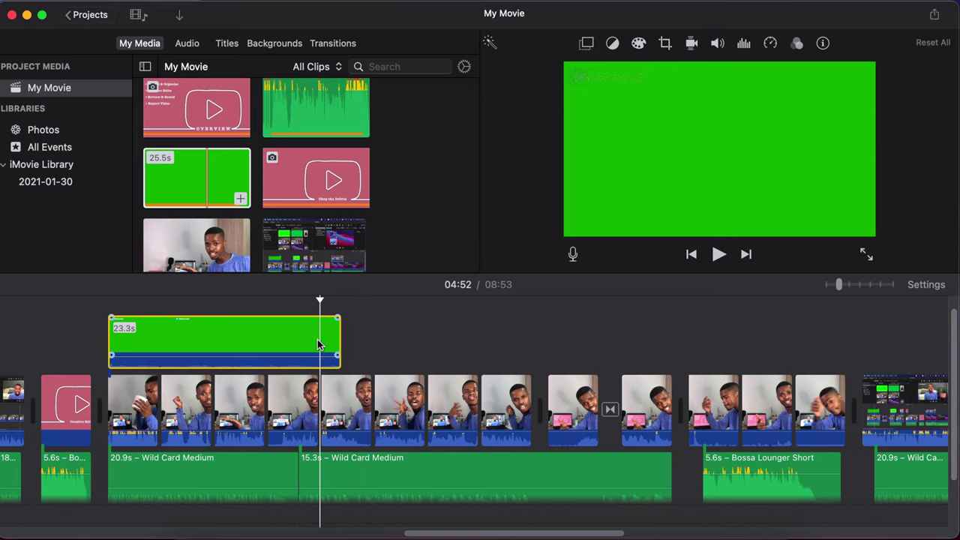
Set the overlay to Green/Blue Screen and check the keyed handle over the footage at 04:49
left_click(197, 330)
left_click(587, 42)
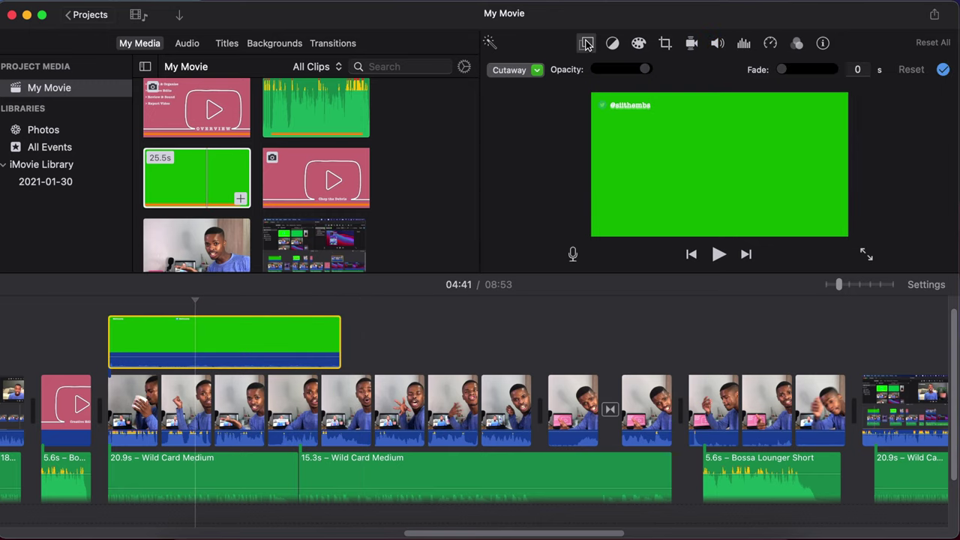
left_click(536, 69)
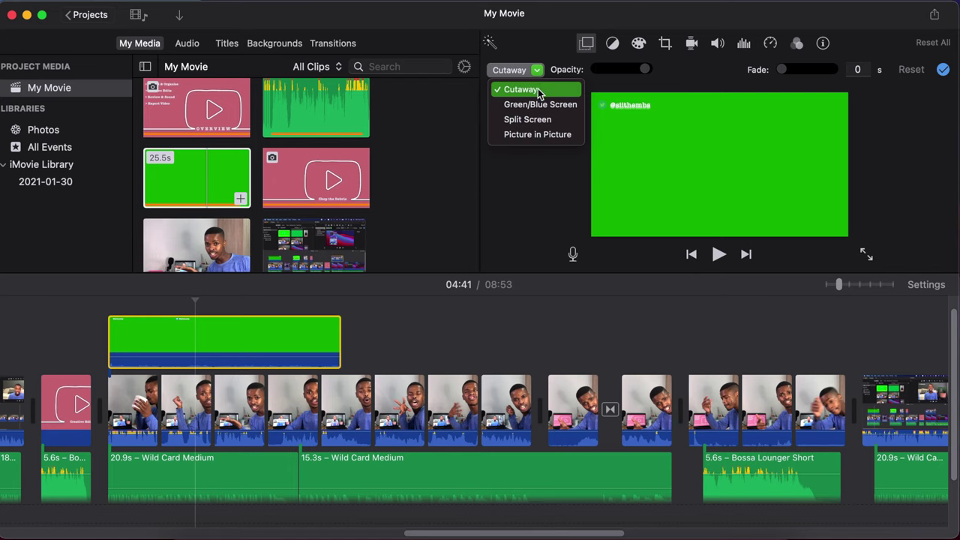
left_click(537, 105)
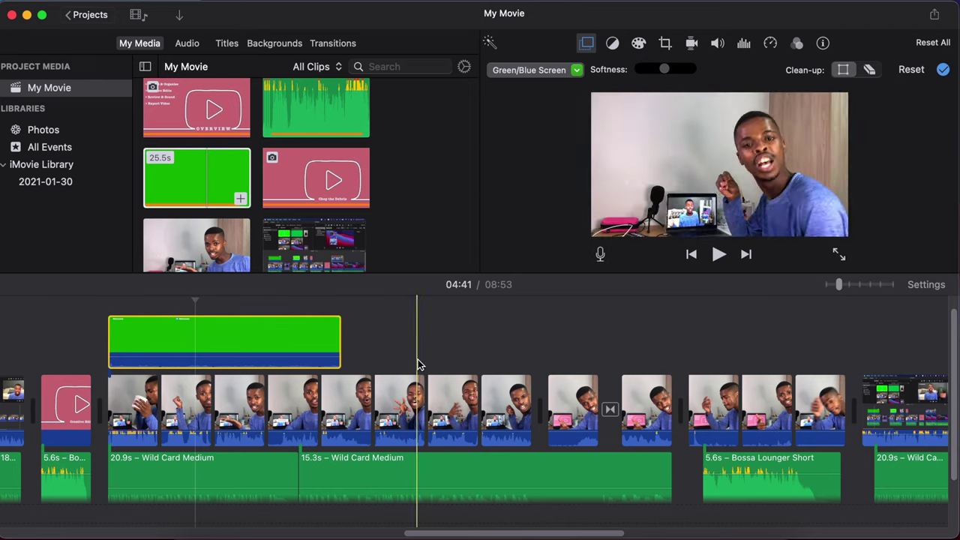
left_click(325, 337)
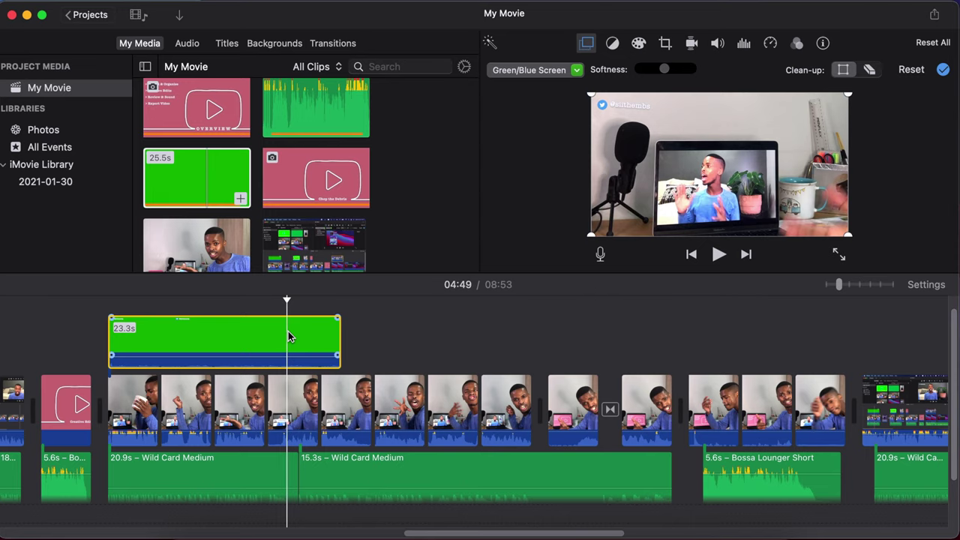
Slow the green-screen overlay clip to a custom 60% speed
left_click(765, 45)
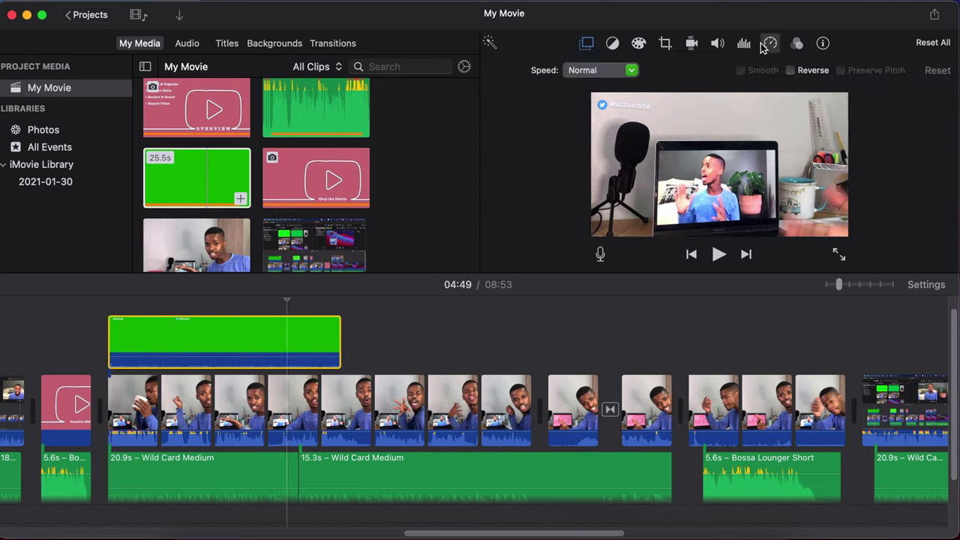
left_click(599, 70)
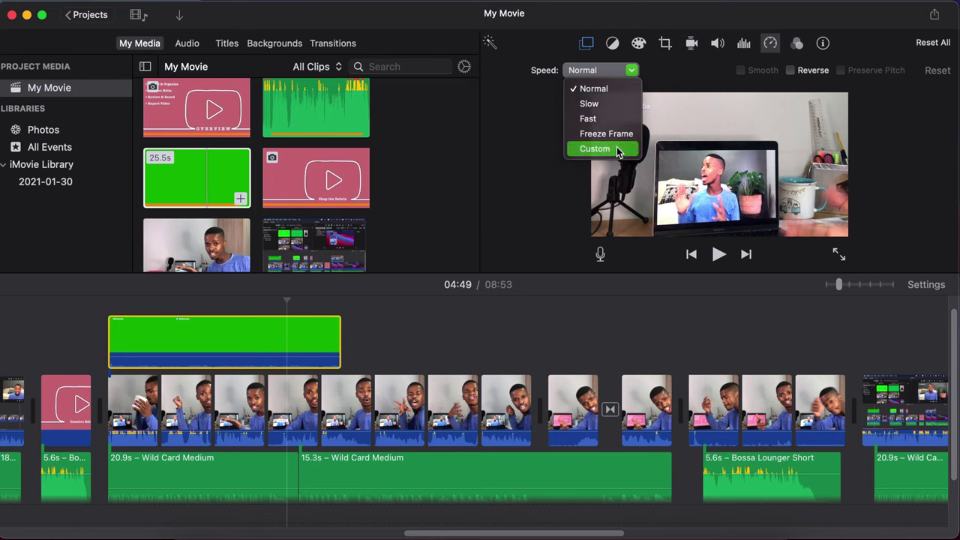
left_click(615, 149)
left_click(667, 70)
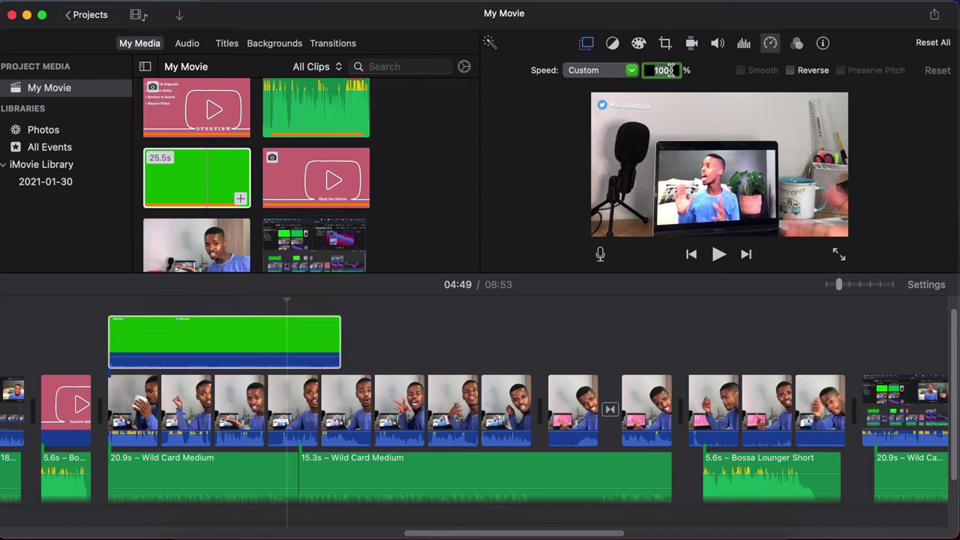
type("60")
key("Return")
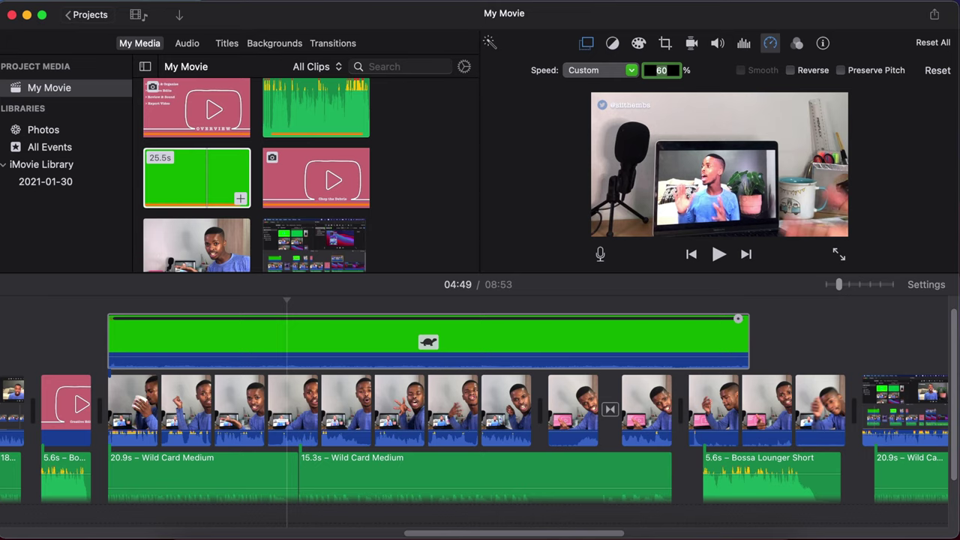
Reselect the slowed overlay and show the Transitions browser
left_click(121, 338)
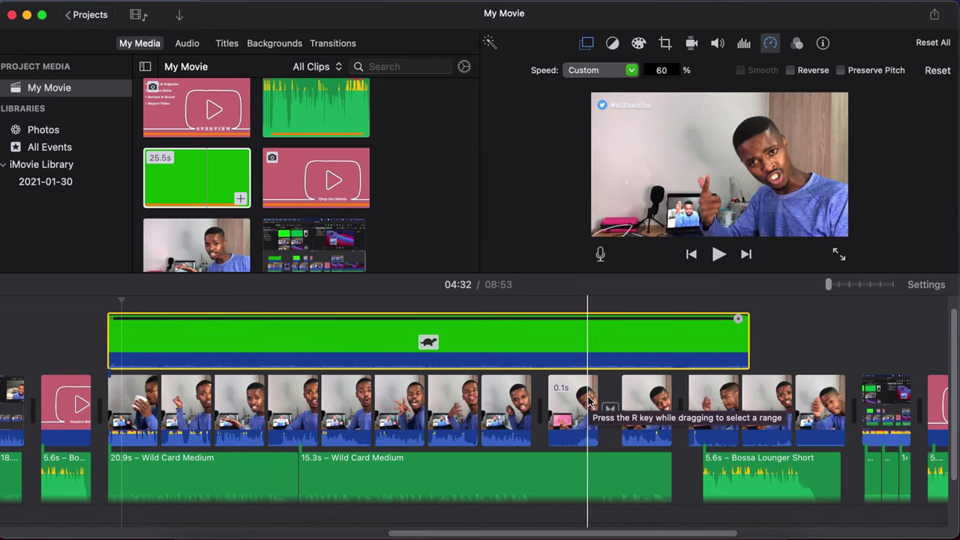
scroll(343, 353, "left", 10)
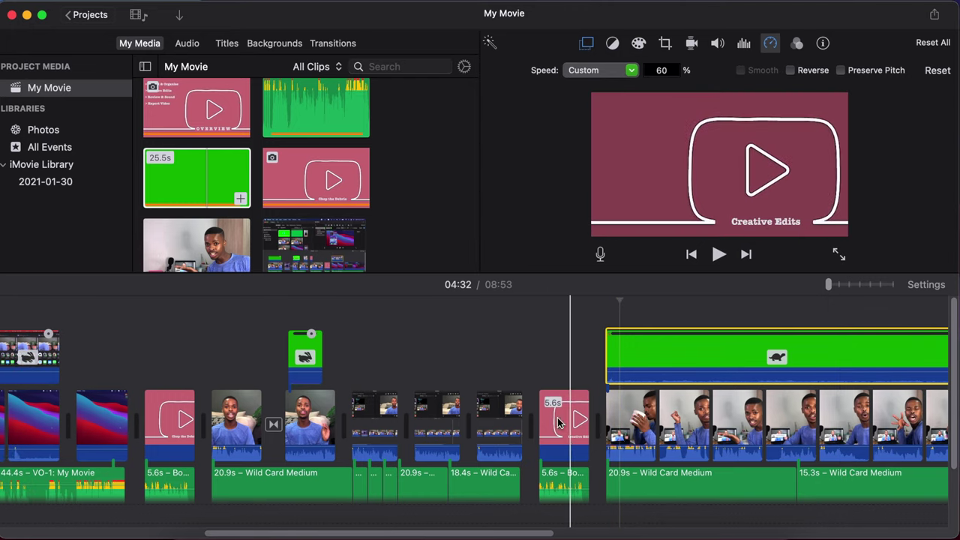
left_click(325, 46)
Add a Swap transition after the Creative Edits clip, preview it, and check its 1.0 s duration
scroll(355, 183, "down", 2)
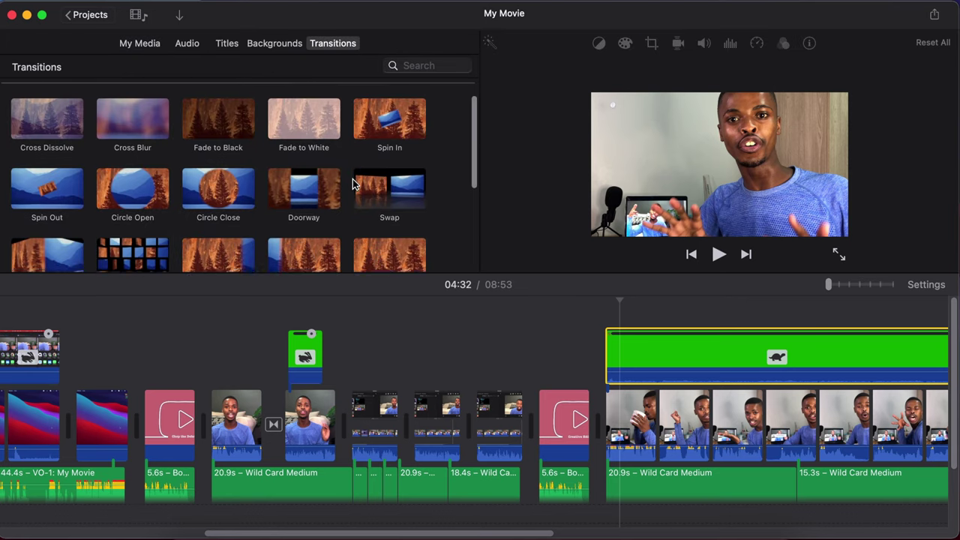
left_click_drag(378, 187, 604, 418)
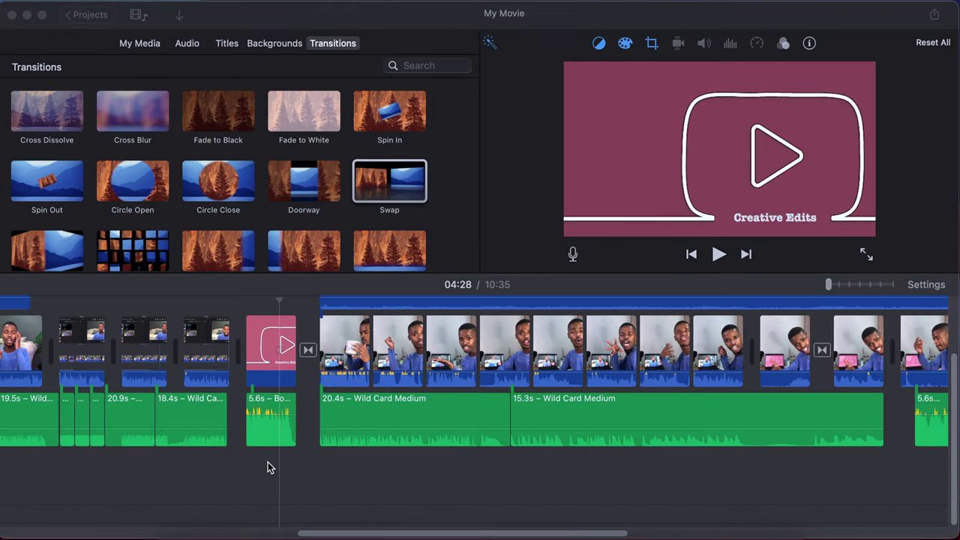
left_click(717, 253)
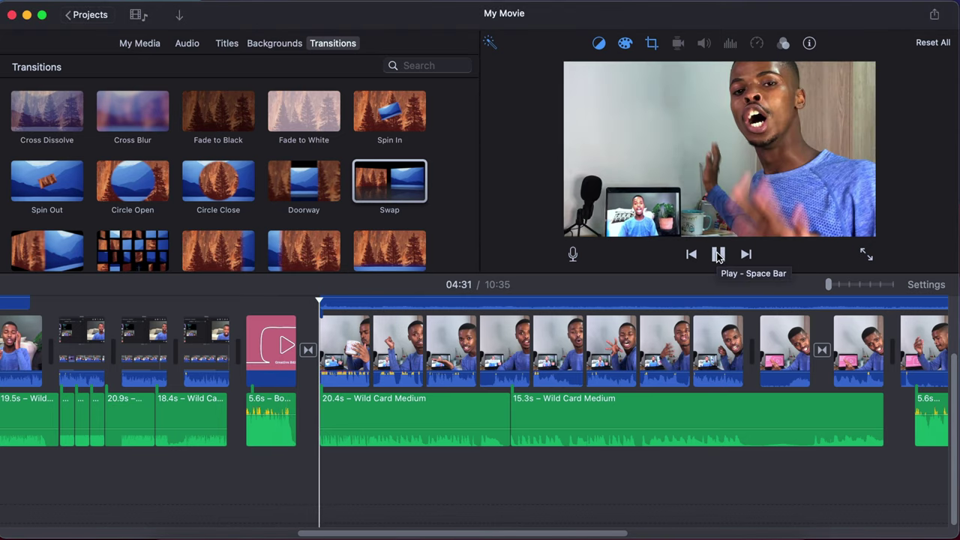
left_click(717, 255)
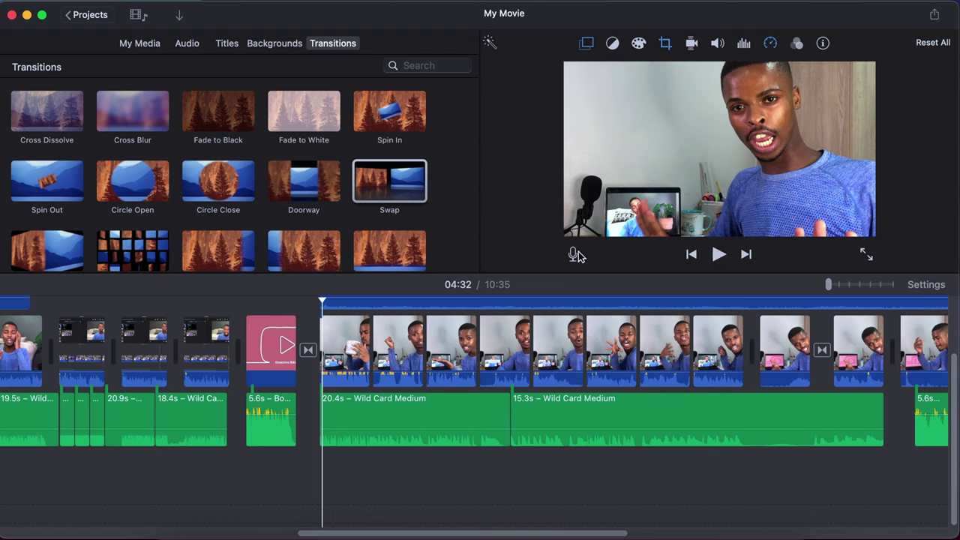
left_click(307, 350)
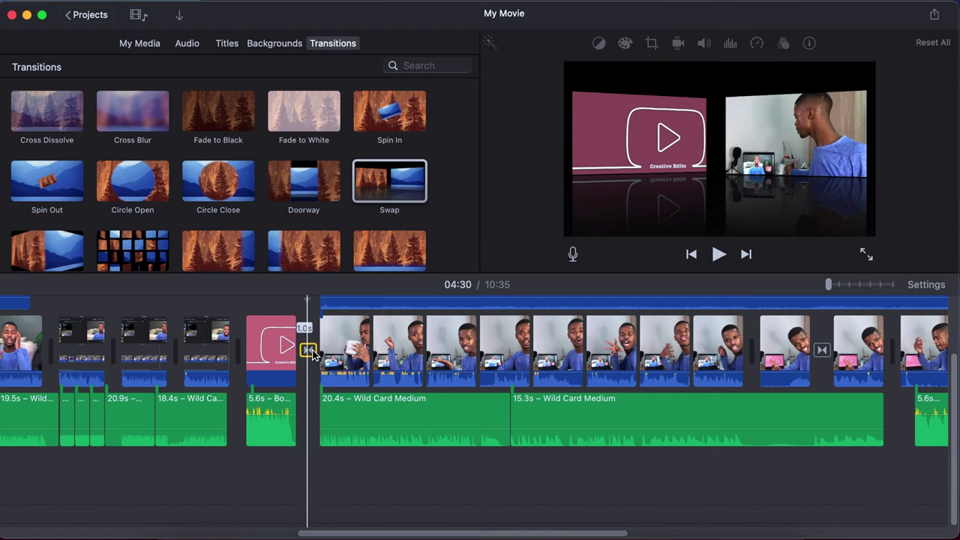
double_click(308, 350)
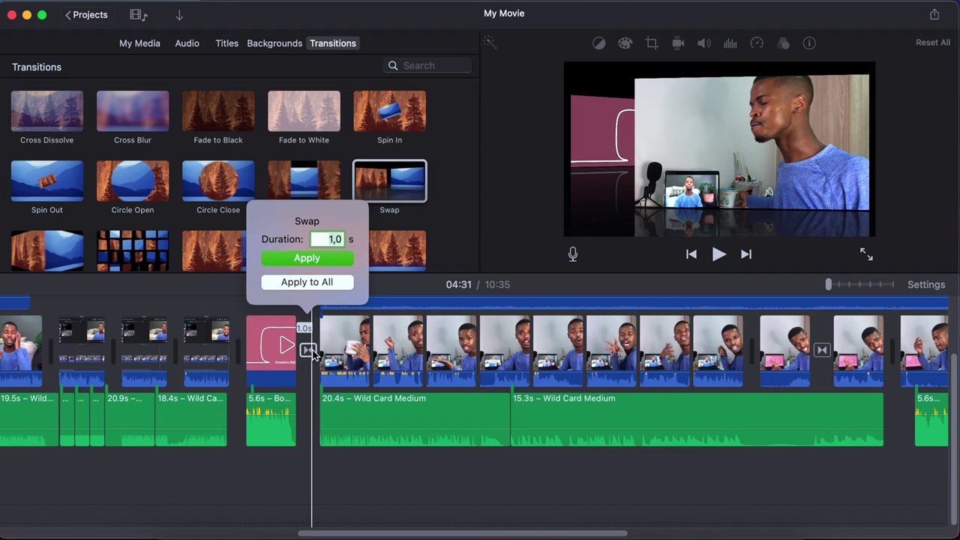
Check the Cross Dissolve duration between the two talking clips and preview that section
scroll(312, 354, "left", 5)
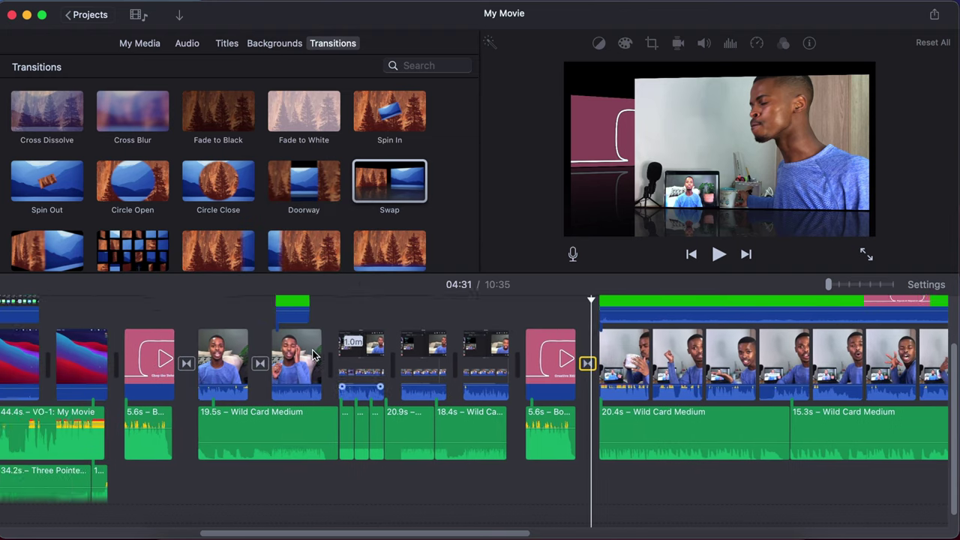
left_click(327, 367)
double_click(326, 367)
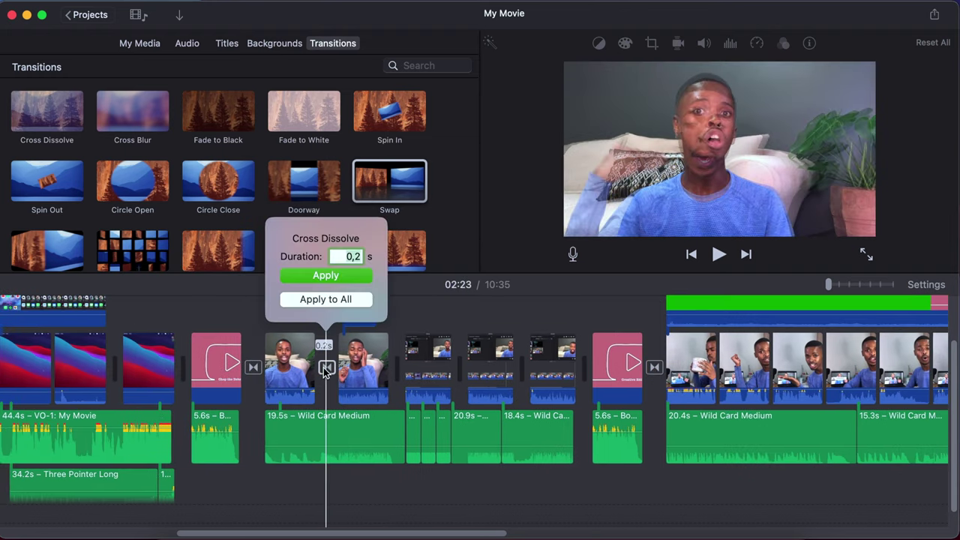
left_click(307, 422)
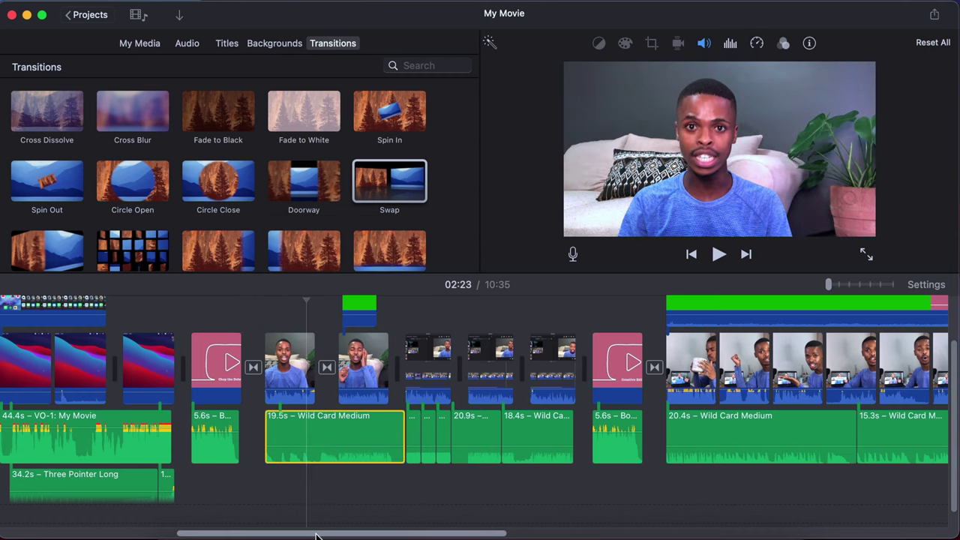
key("space")
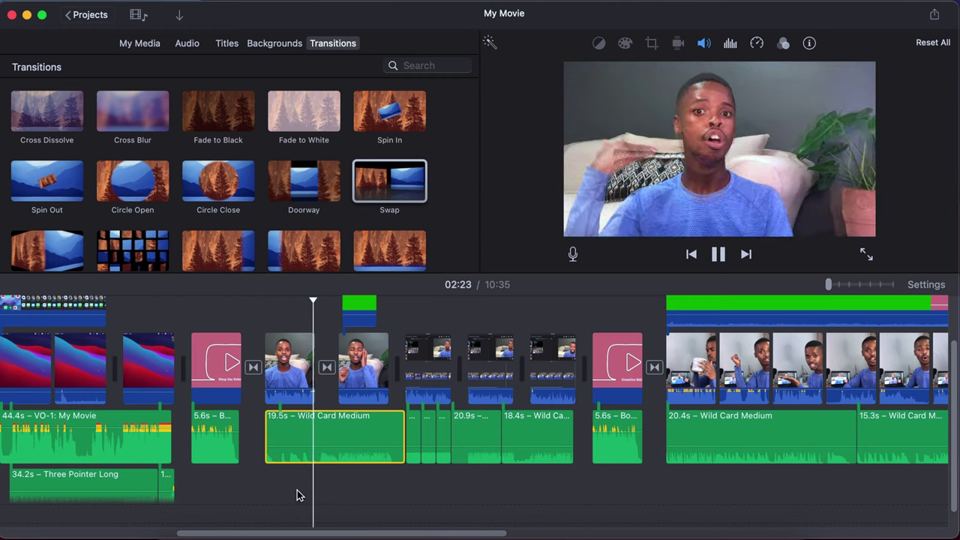
key("space")
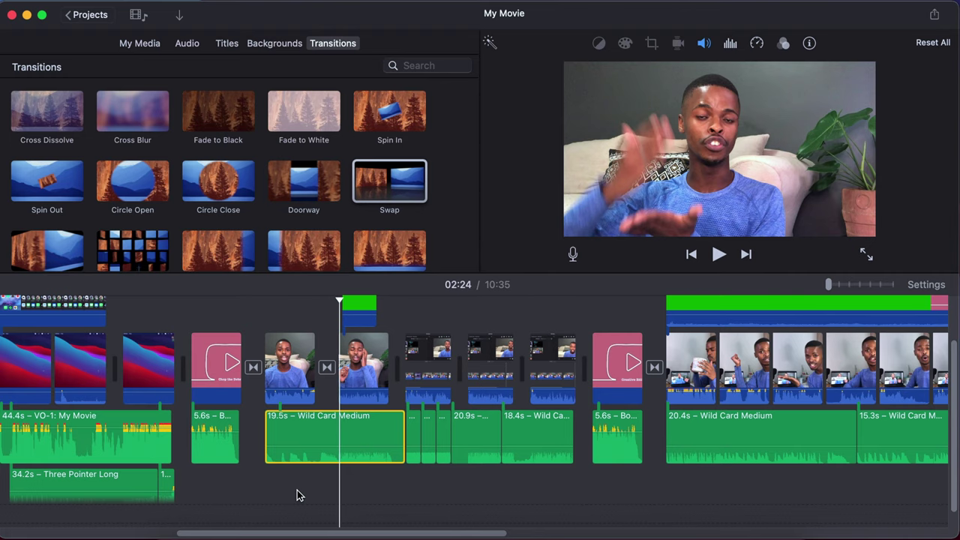
Select the pink Creative Edits title clip, then switch over to Keynote
left_click(626, 369)
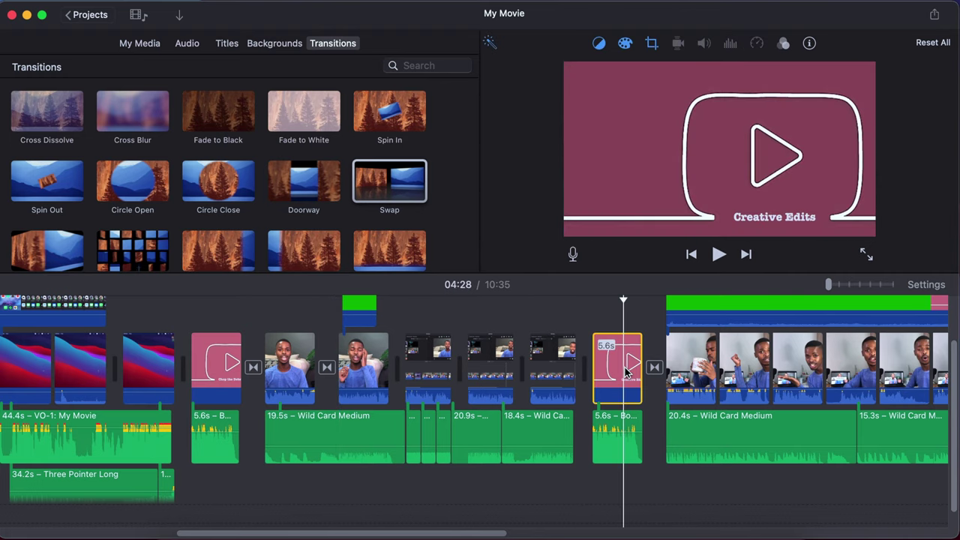
scroll(627, 369, "right", 10)
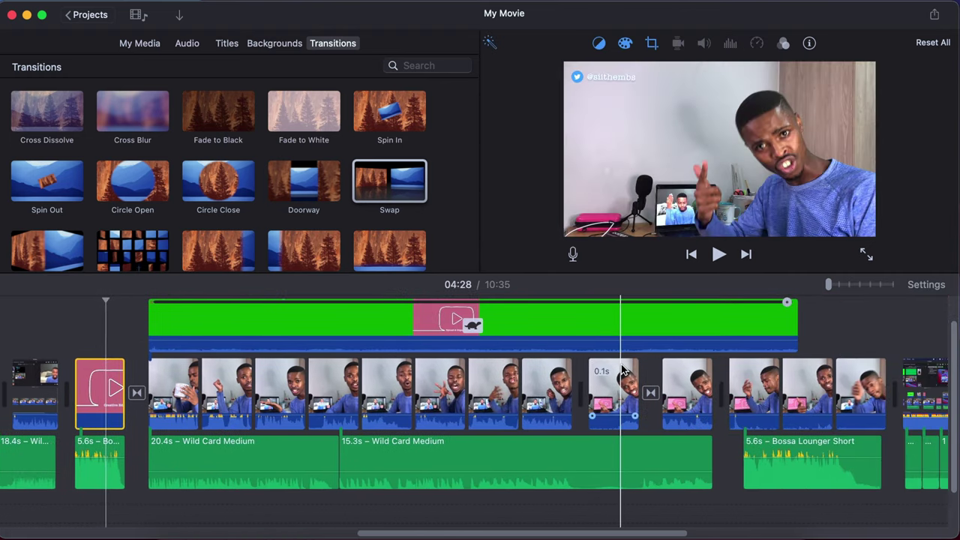
scroll(622, 370, "right", 12)
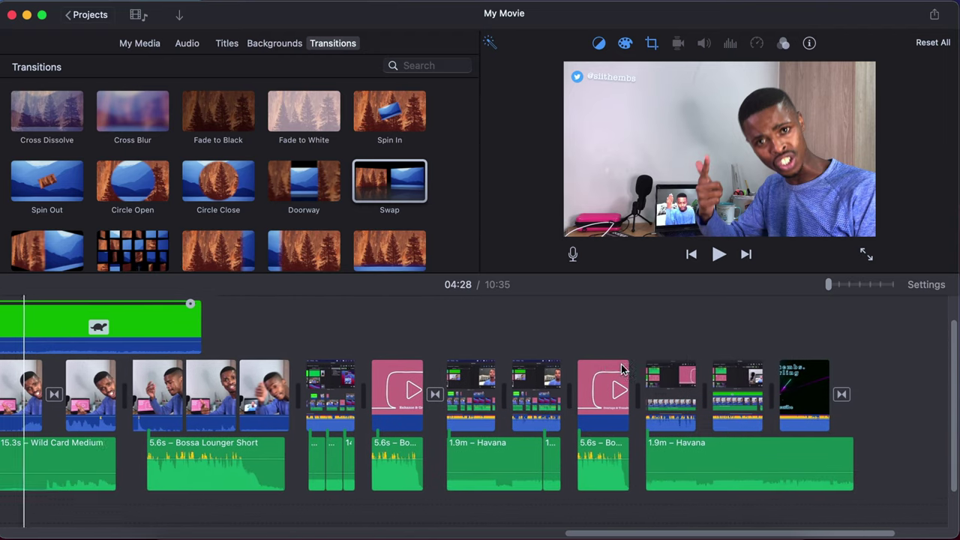
scroll(620, 369, "right", 3)
scroll(621, 370, "left", 6)
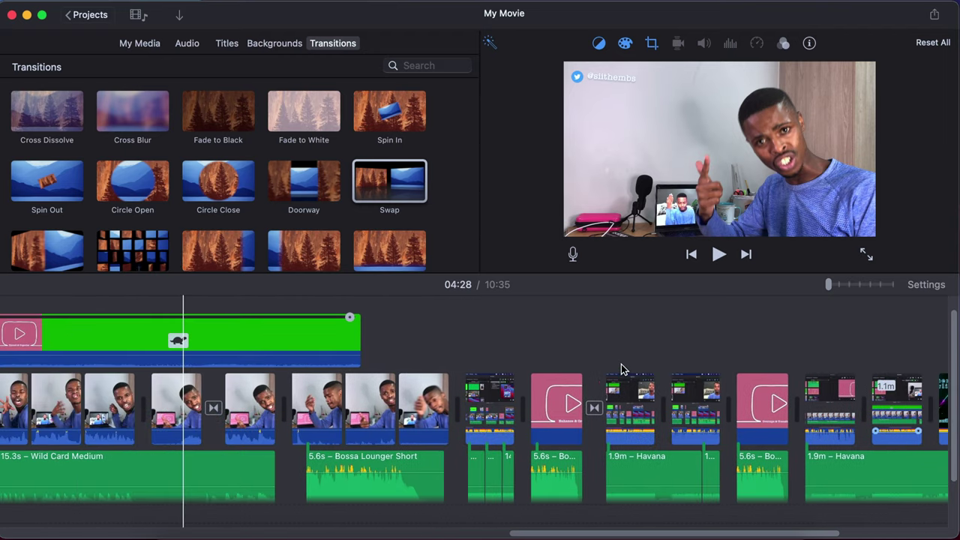
scroll(620, 369, "left", 4)
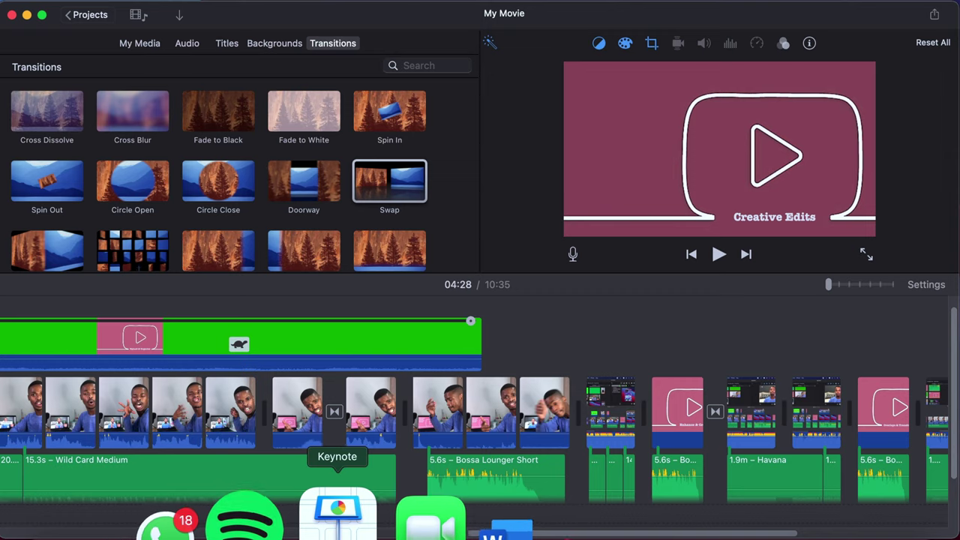
left_click(337, 514)
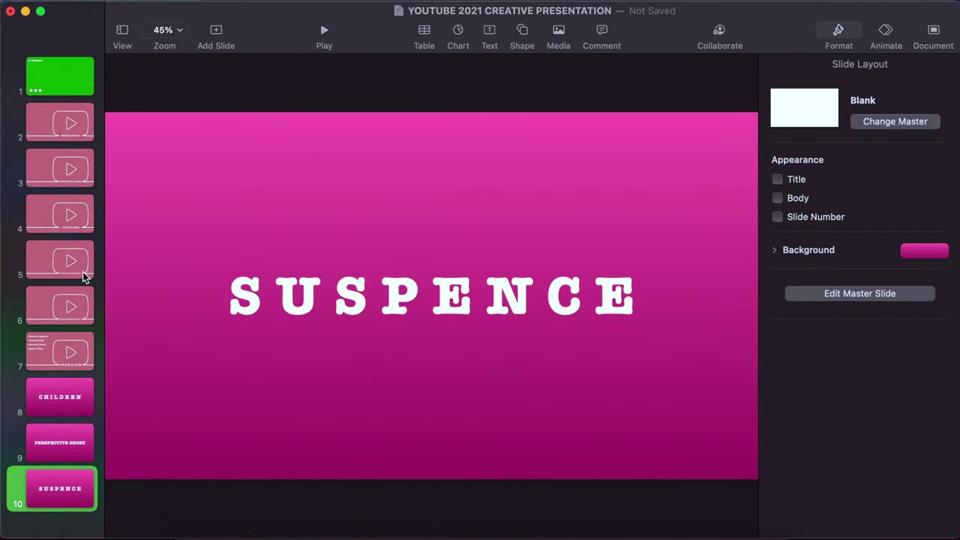
On slide 5, select and delete the Overlays & Transitions caption text
left_click(77, 265)
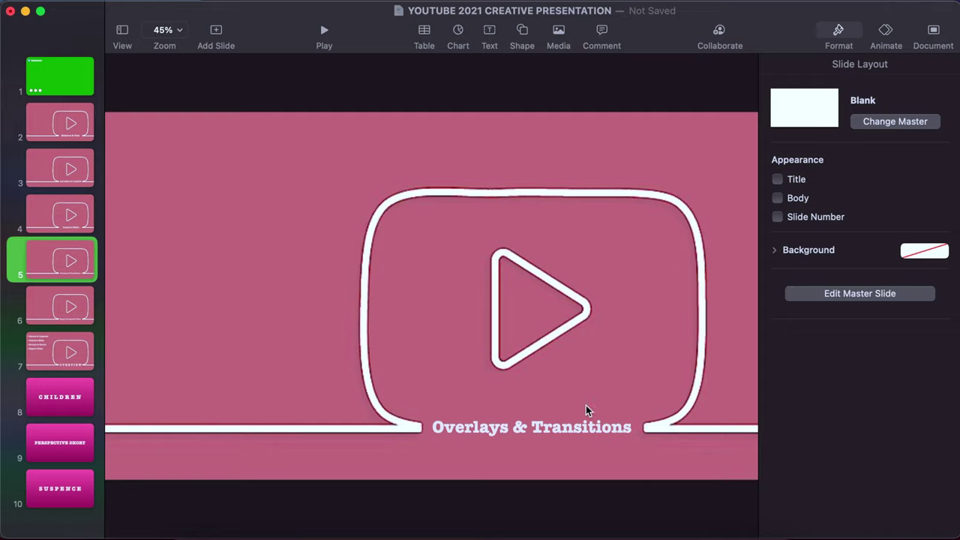
left_click(594, 427)
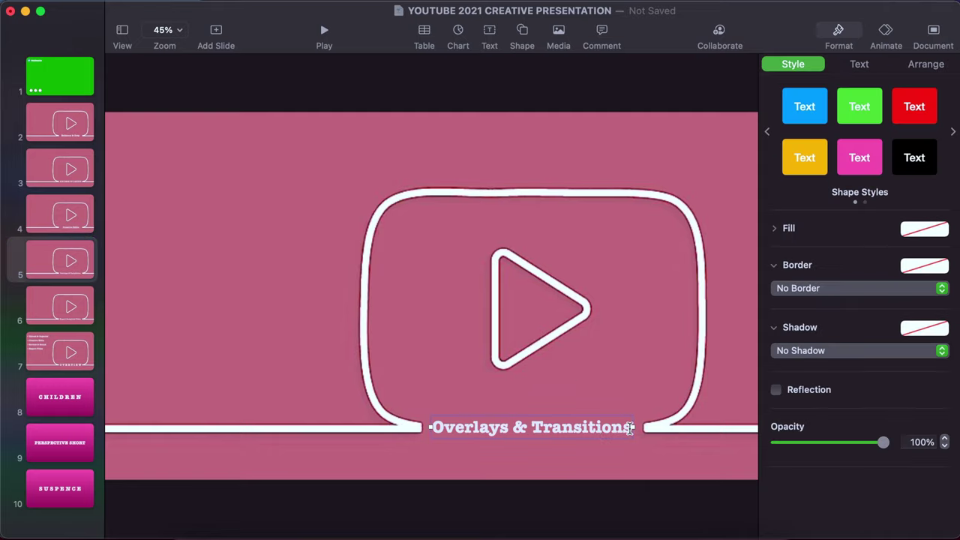
left_click(630, 427)
left_click_drag(630, 428, 433, 429)
key("BackSpace")
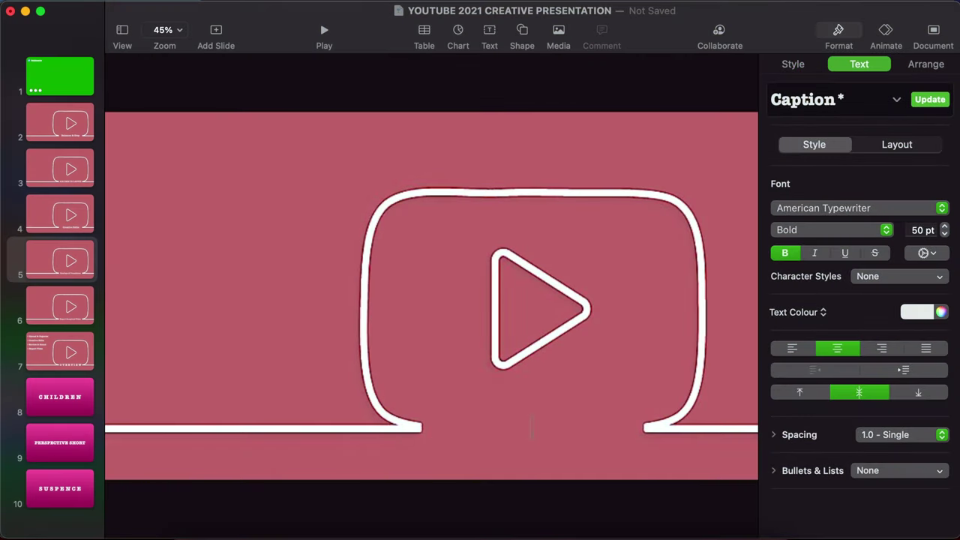
Type SOUND as the new caption and insert spaces between its letters
type("SIOU")
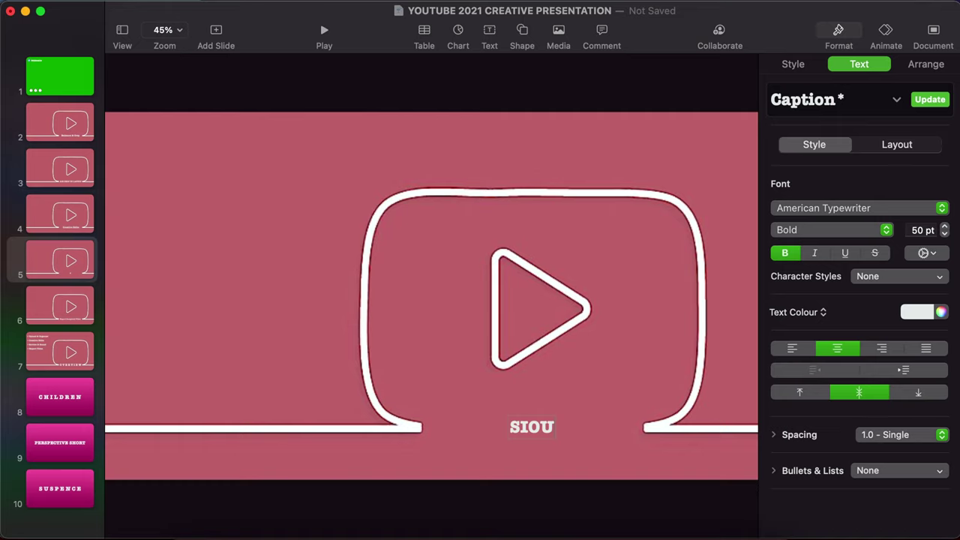
key("BackSpace")
key("BackSpace")
key("BackSpace")
type("OUND")
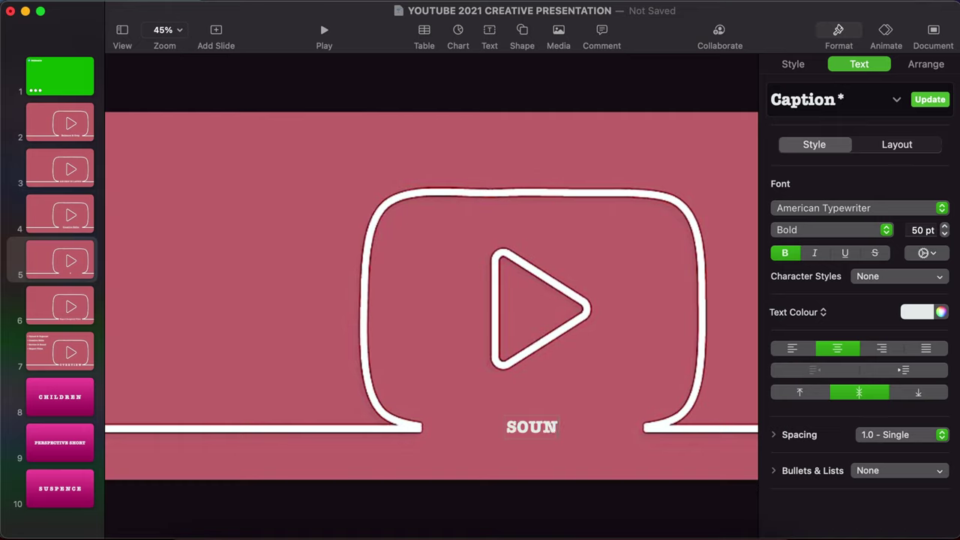
left_click(509, 426)
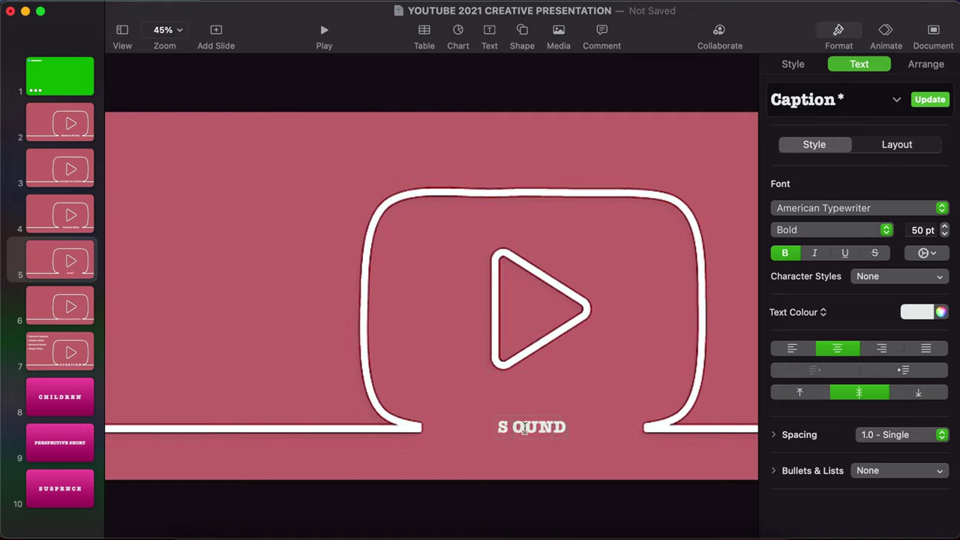
left_click(531, 427)
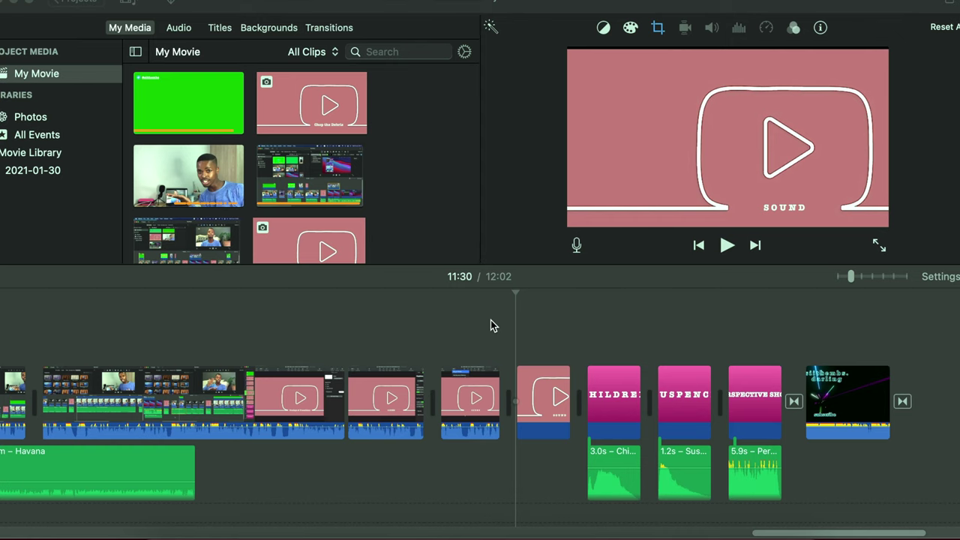
Open iMovie's Audio browser to reach the jingles library
left_click(188, 32)
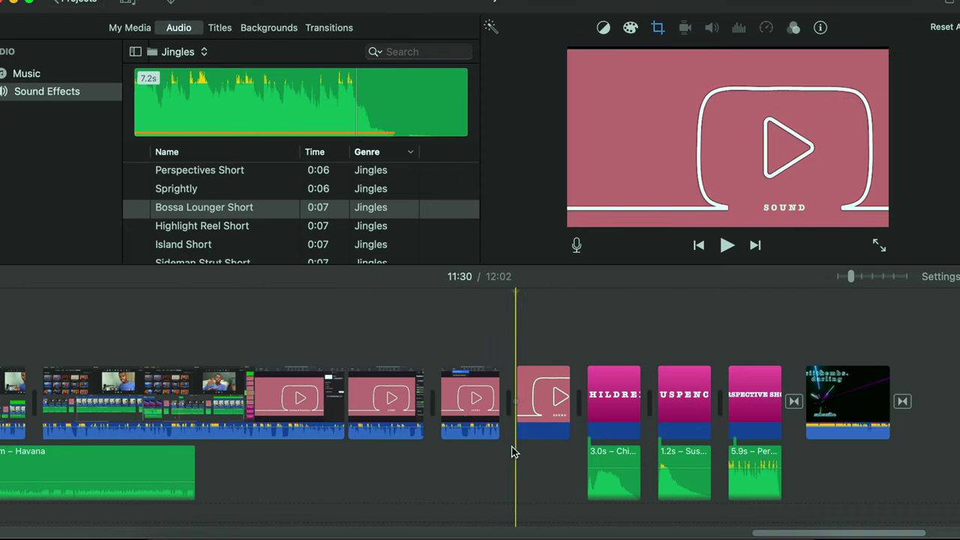
Place the Bossa Lounger Short jingle under the end-screen clip and delete the leftover 1.4s audio piece
mouse_move(229, 212)
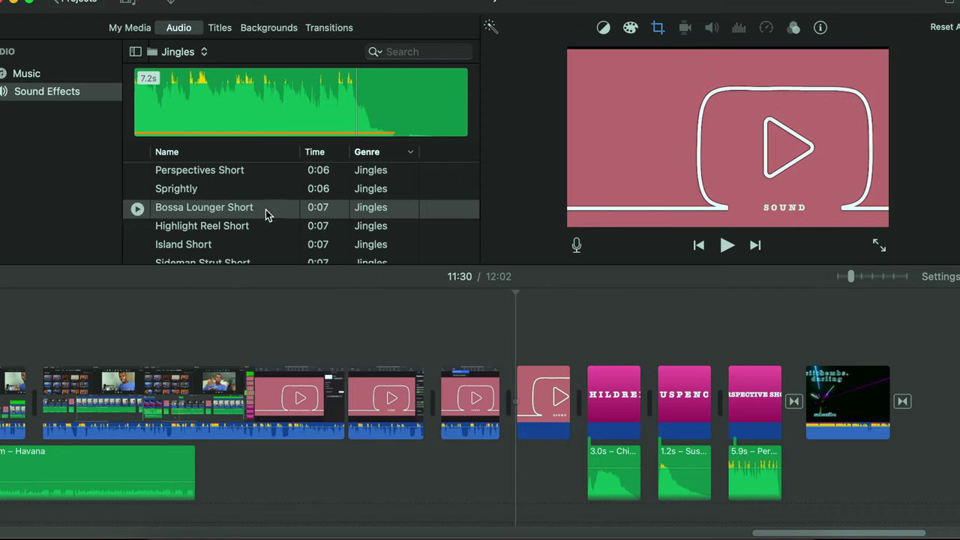
left_click_drag(264, 214, 531, 420)
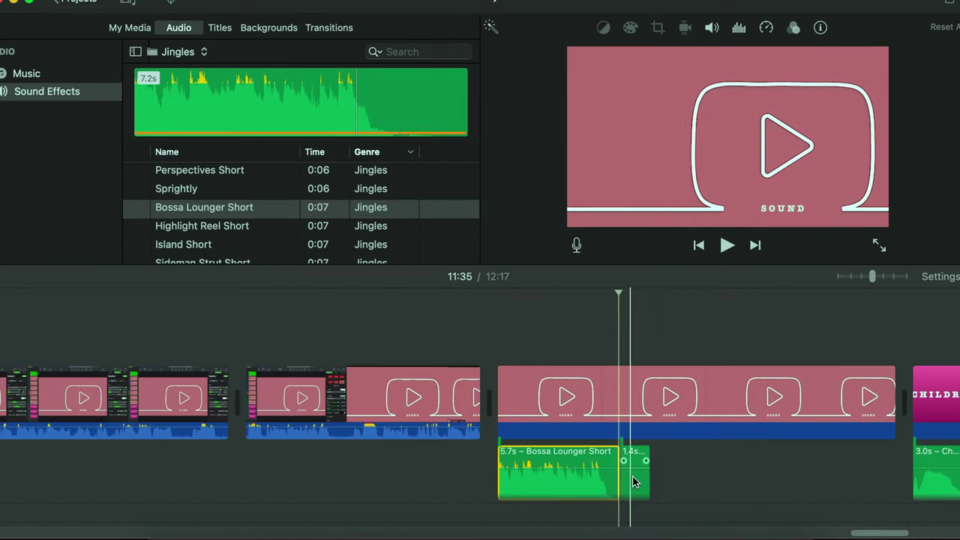
left_click(633, 482)
key("Delete")
Split the video clip where the jingle ends and delete its right portion
left_click(620, 418)
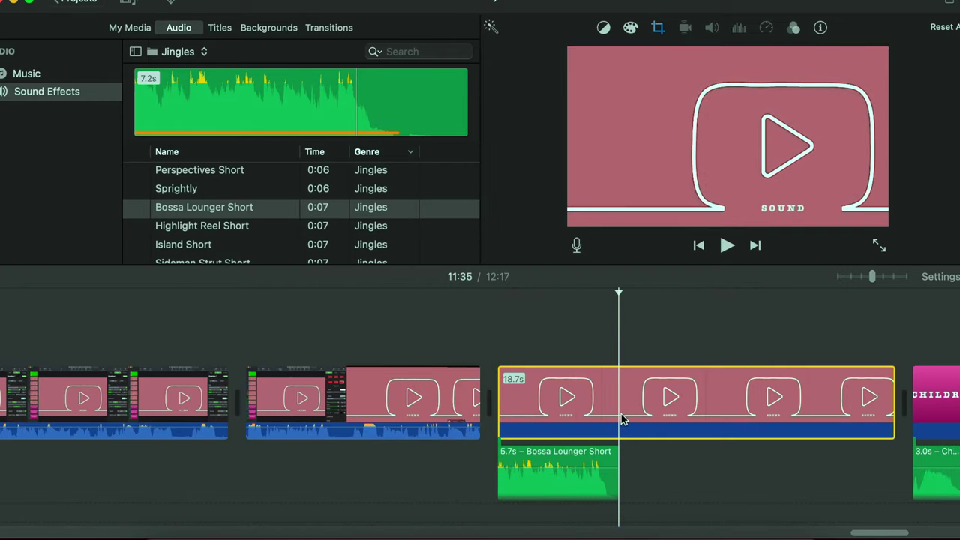
key("super+b")
left_click(647, 409)
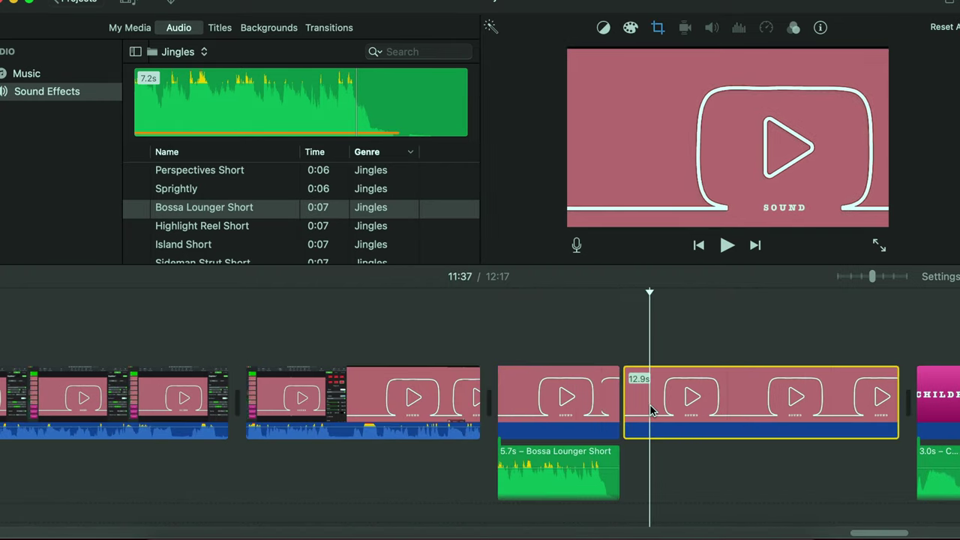
key("Delete")
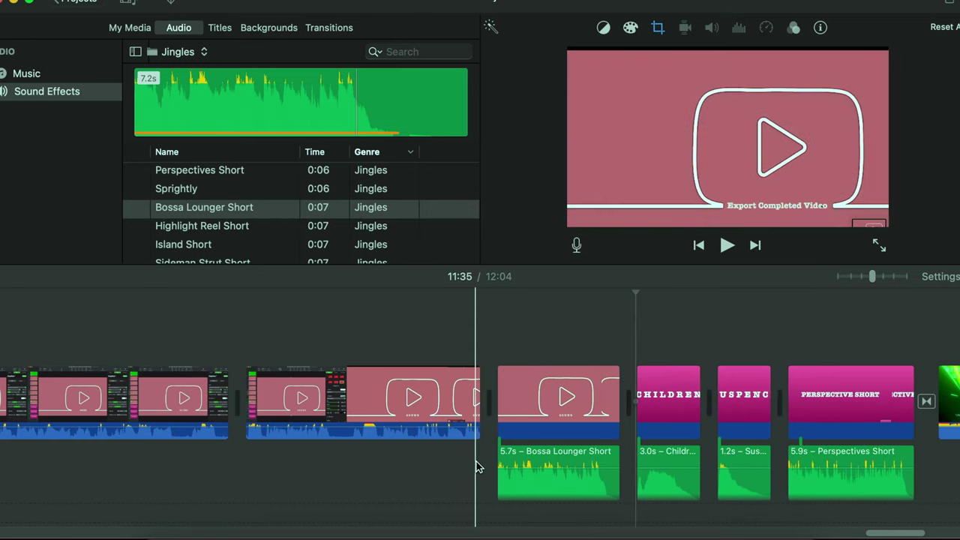
Play back the edited ending and bring up the sound effect categories
left_click(476, 466)
key("space")
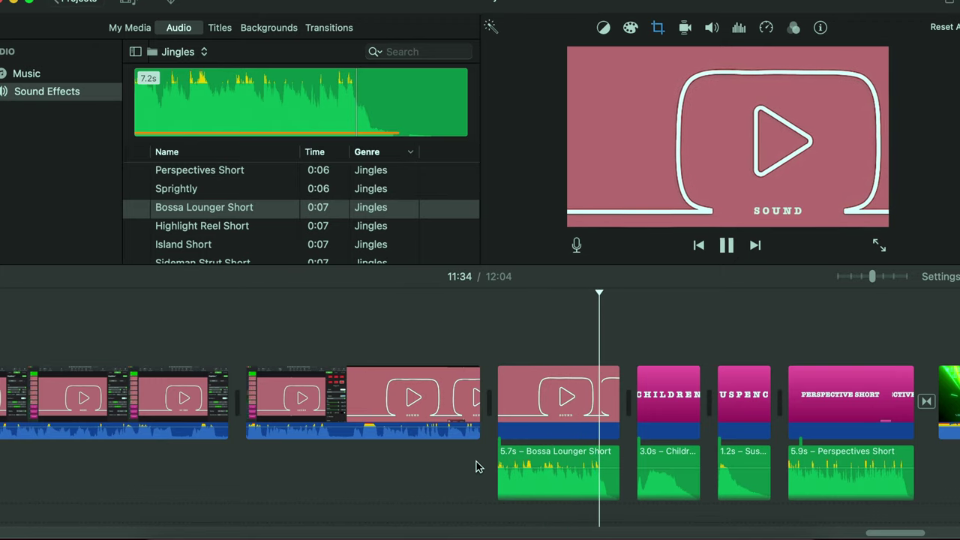
key("space")
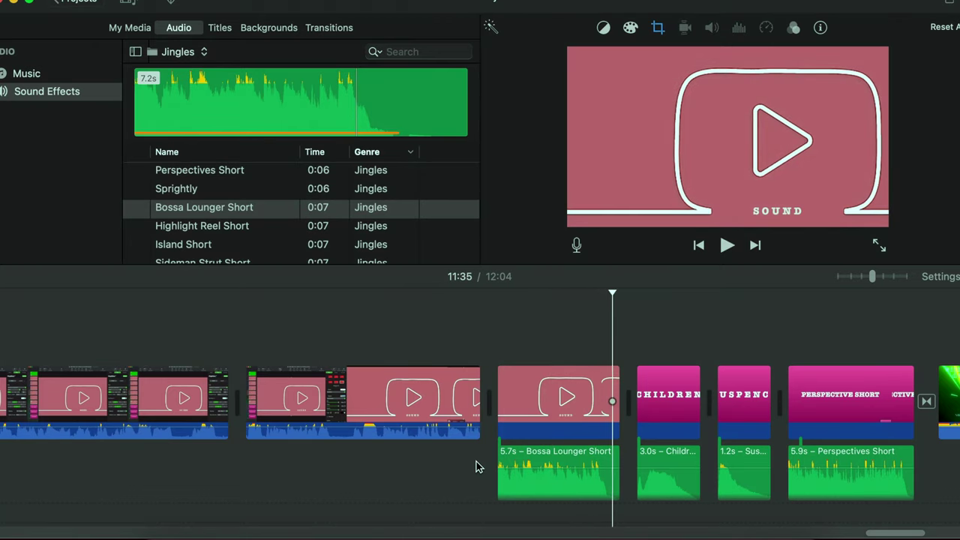
left_click(189, 51)
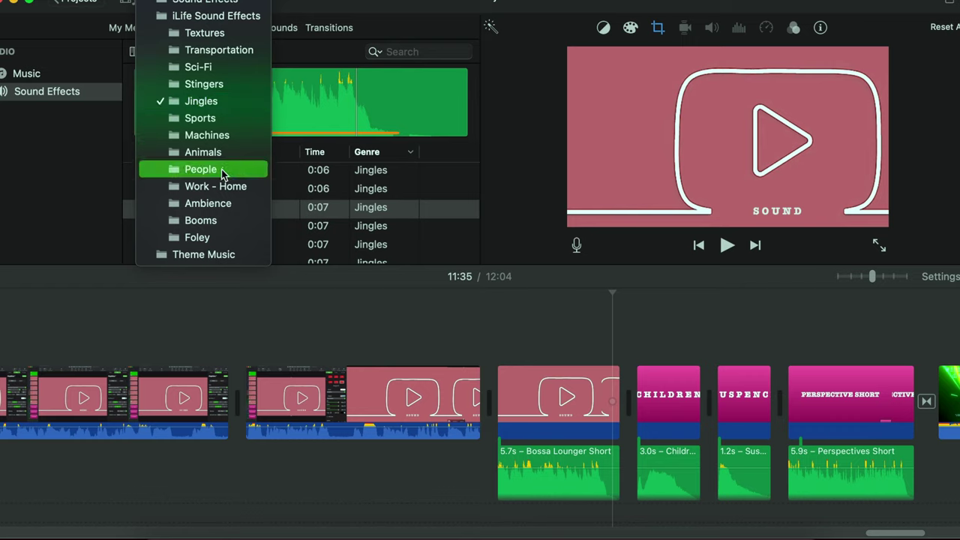
Close the category list and bring up the movie's Share options
left_click(878, 246)
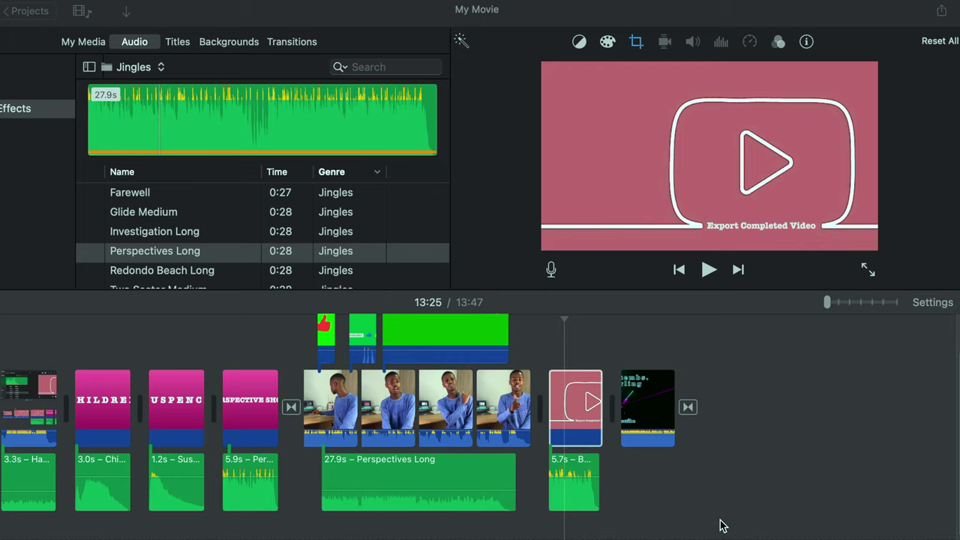
left_click(940, 13)
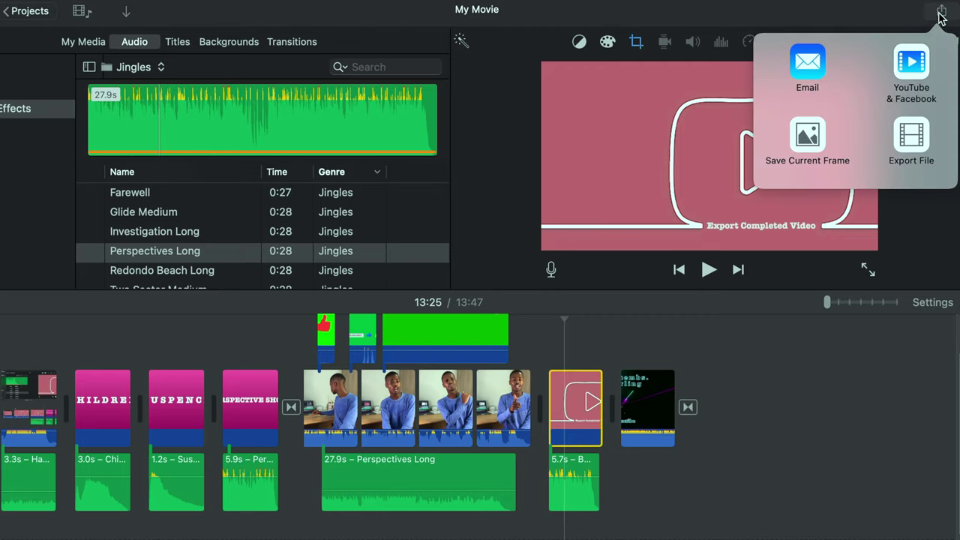
Start a file export titled 'HOW I EDIT MY VIDEOS ON IMOVIE'
left_click(912, 151)
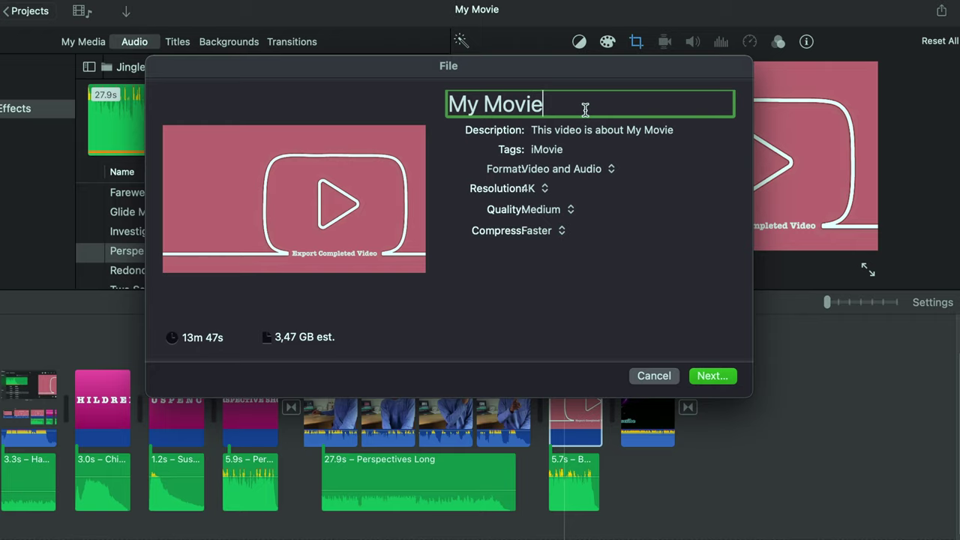
key("BackSpace")
key("BackSpace")
key("BackSpace")
key("BackSpace")
key("BackSpace")
key("BackSpace")
key("BackSpace")
key("BackSpace")
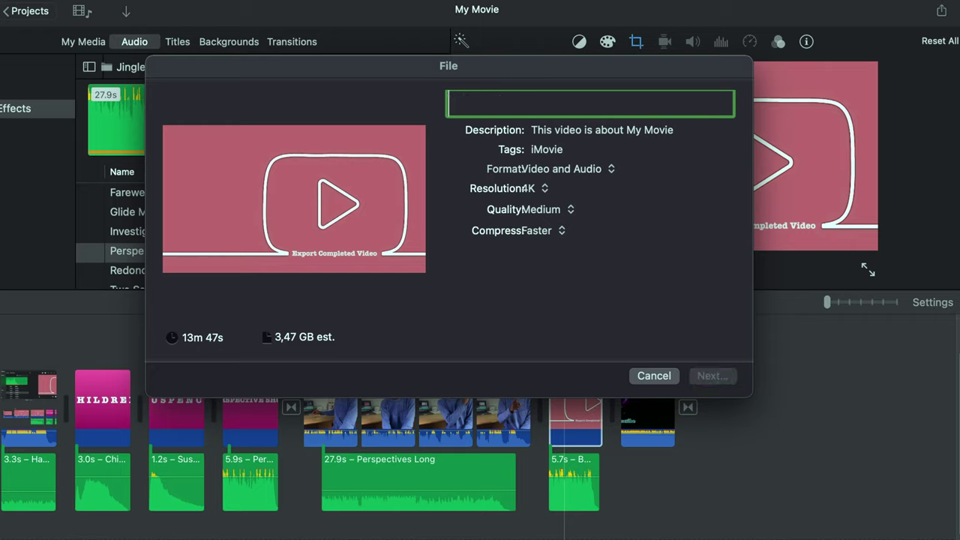
type("HOW")
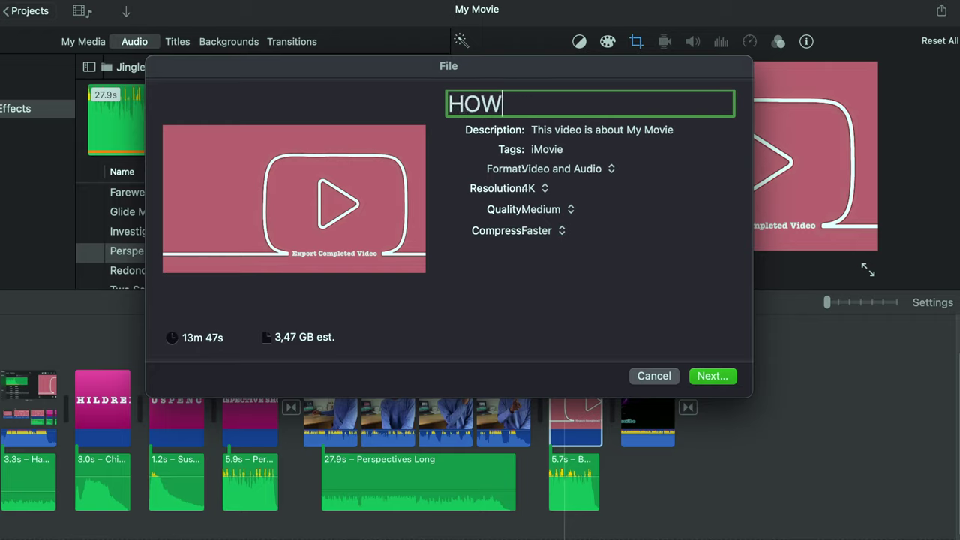
type(" I EDIT MY")
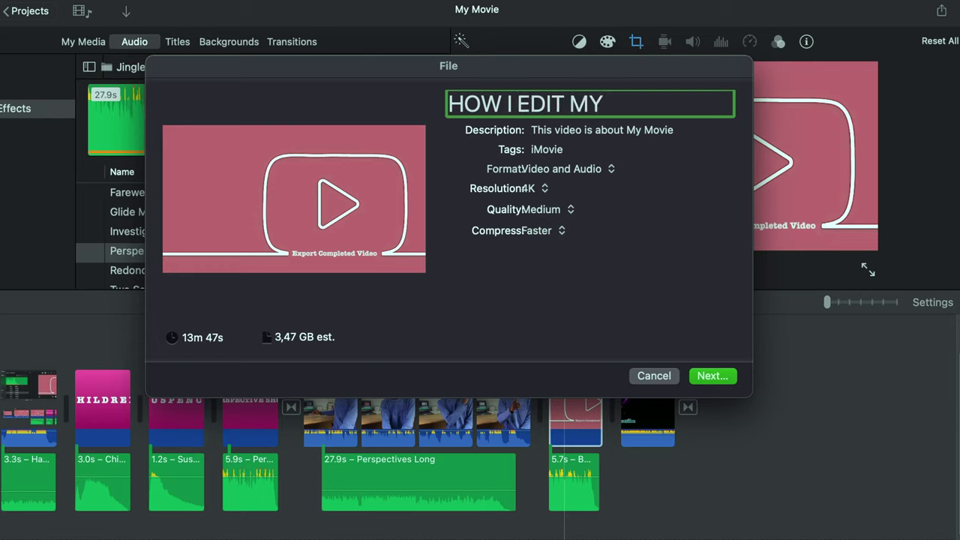
type(" VIDEOS ON")
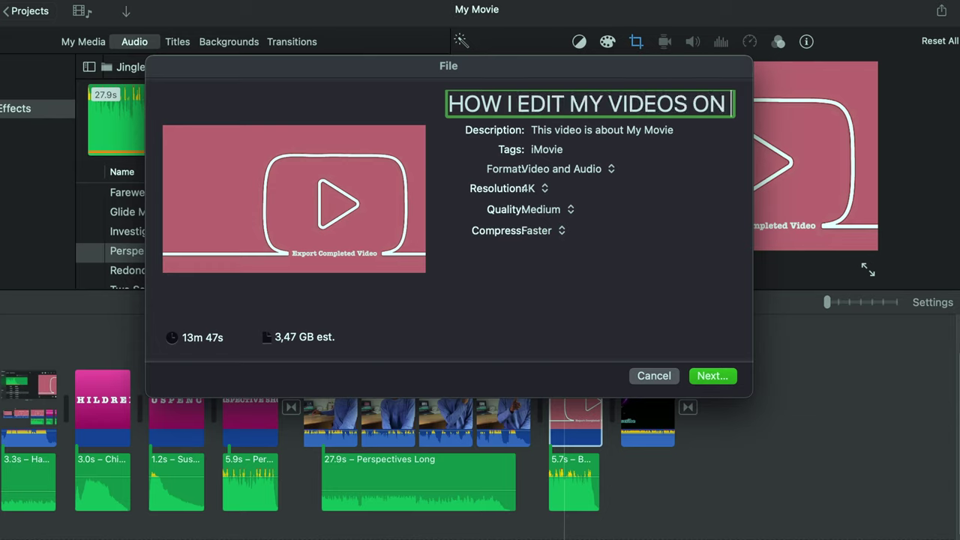
key("super+a")
type("IMOVIE")
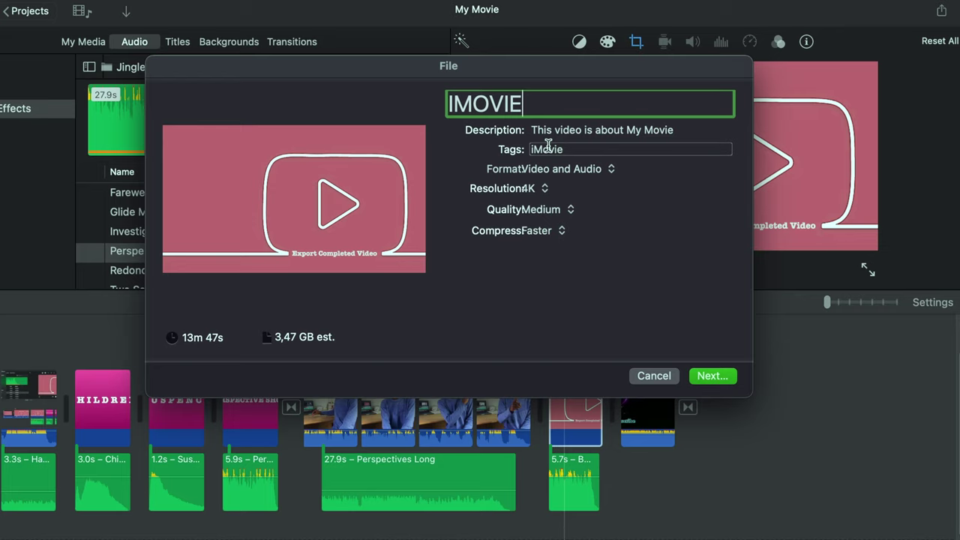
Keep Video and Audio, 4K, Medium quality, set Better Quality compression, and continue to saving
left_click(558, 170)
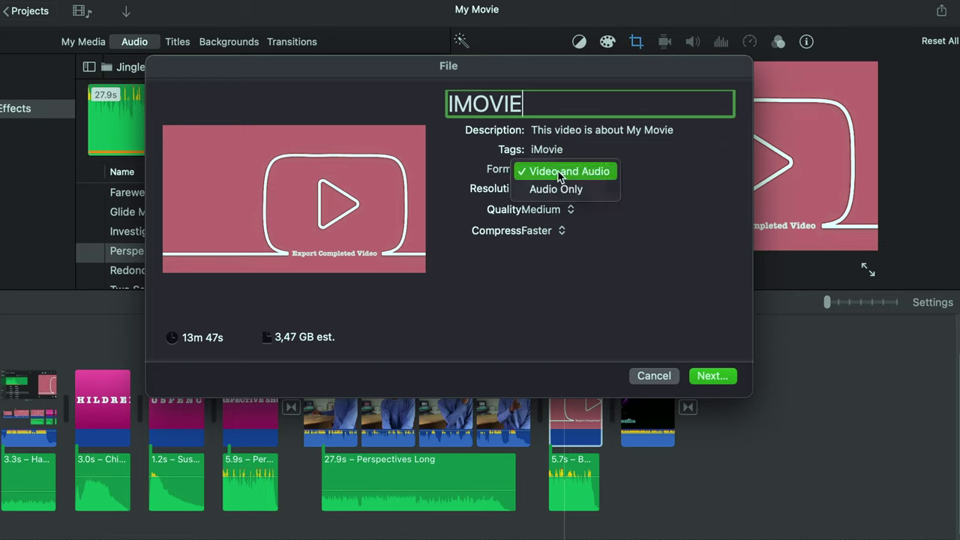
left_click(602, 172)
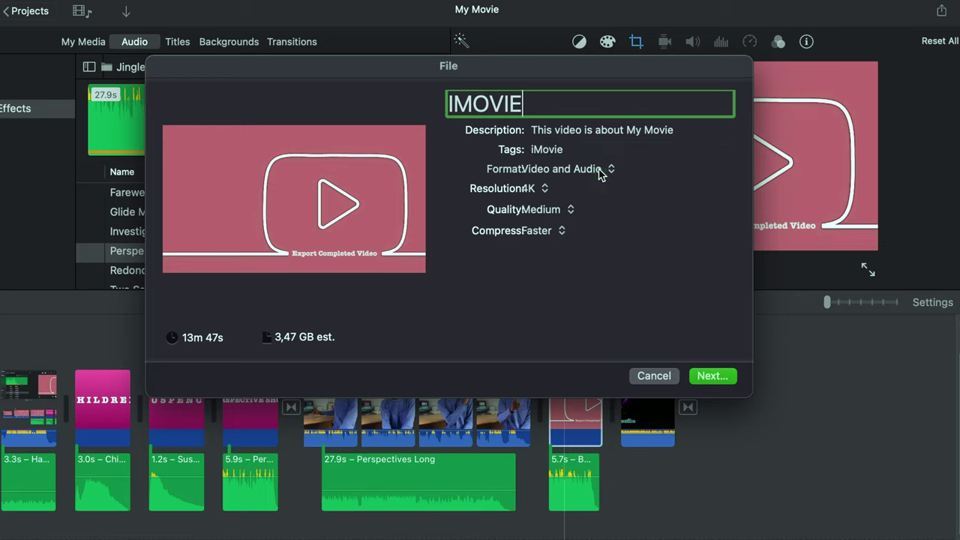
left_click(543, 189)
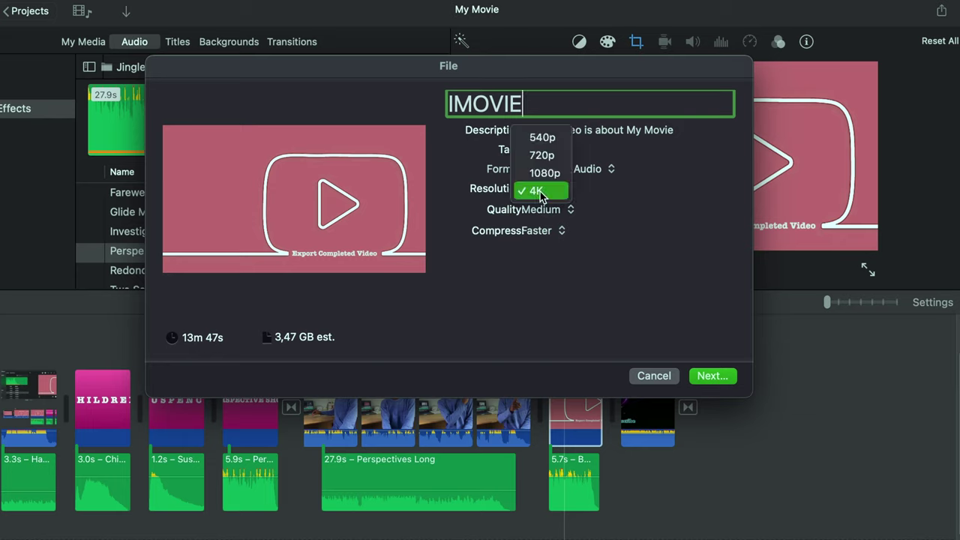
left_click(550, 195)
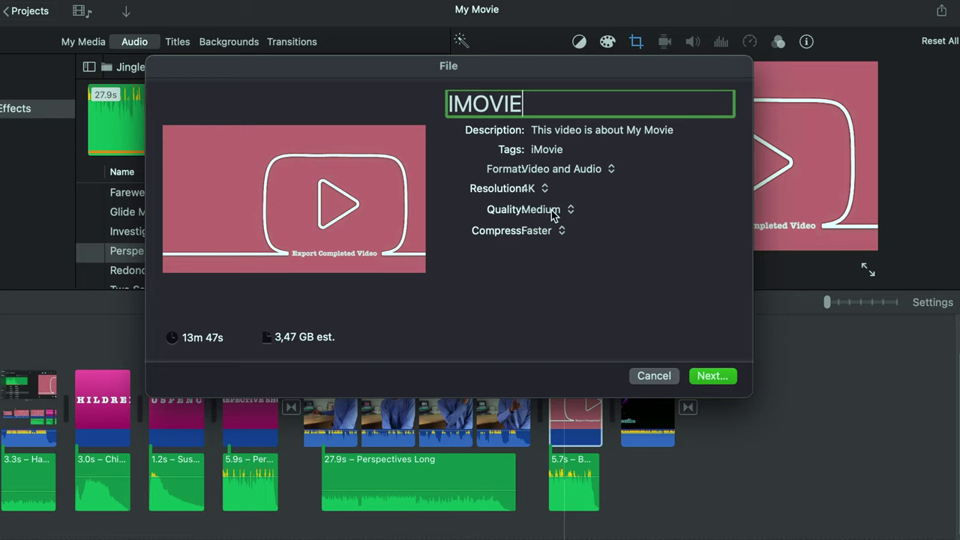
left_click(554, 213)
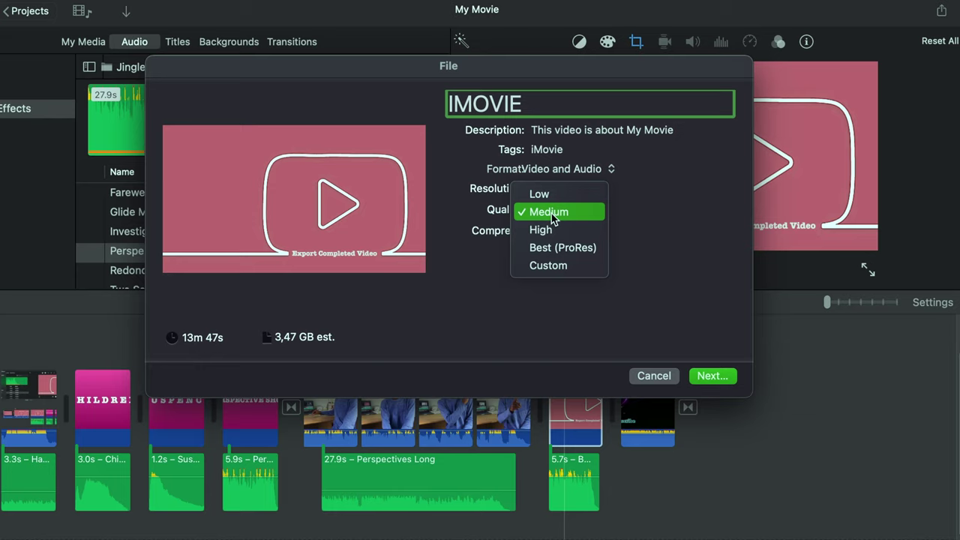
left_click(552, 214)
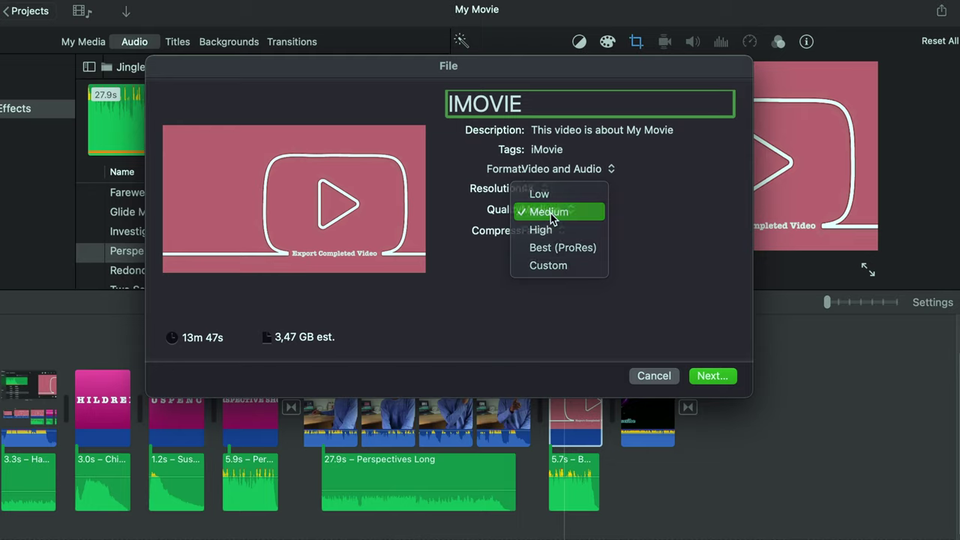
left_click(551, 233)
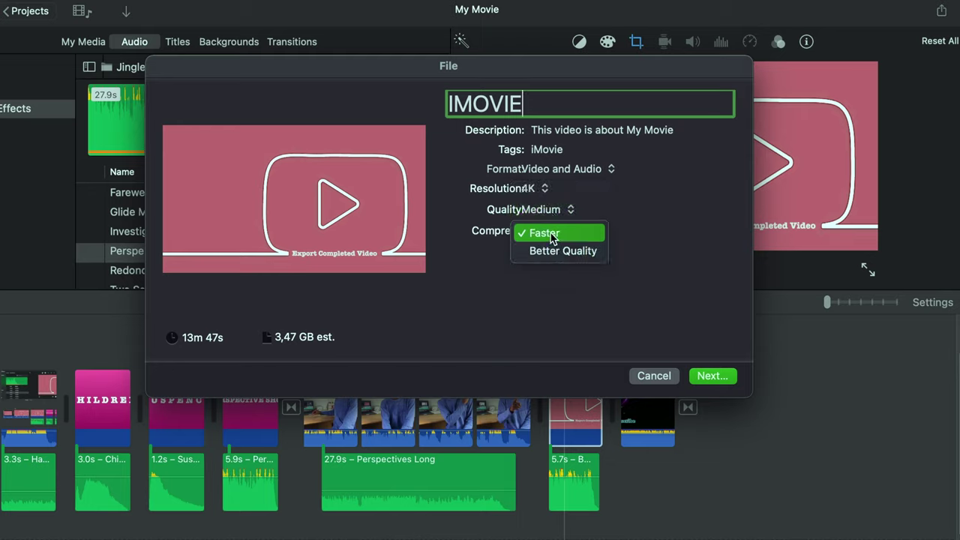
left_click(553, 254)
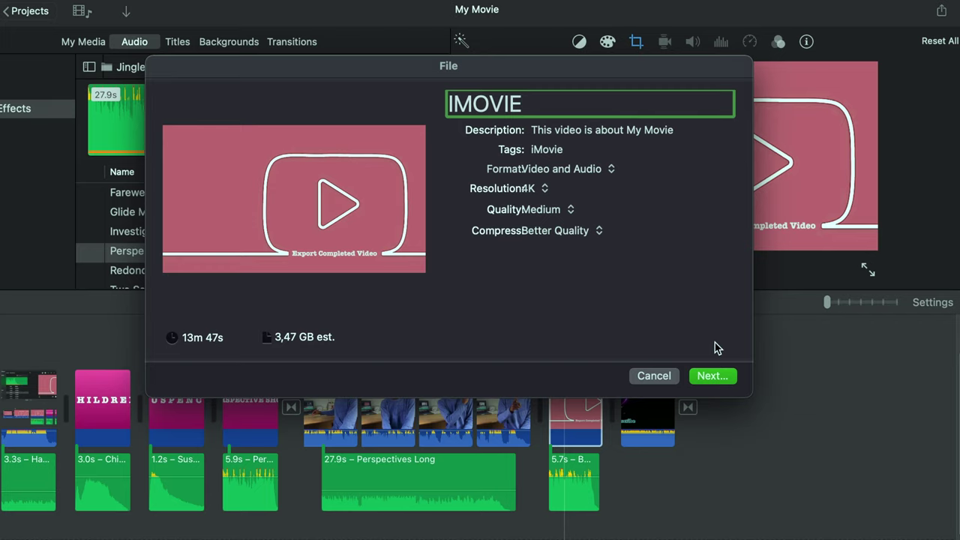
left_click(711, 377)
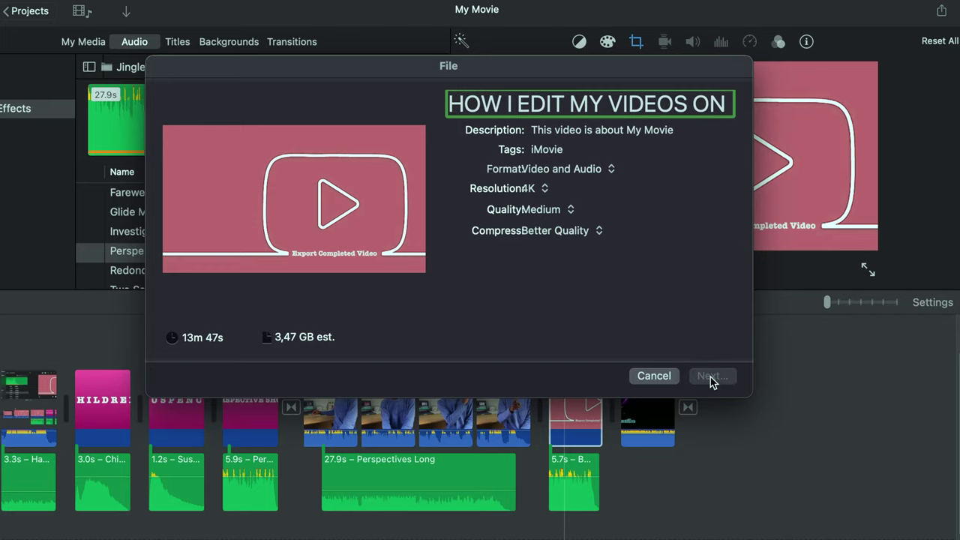